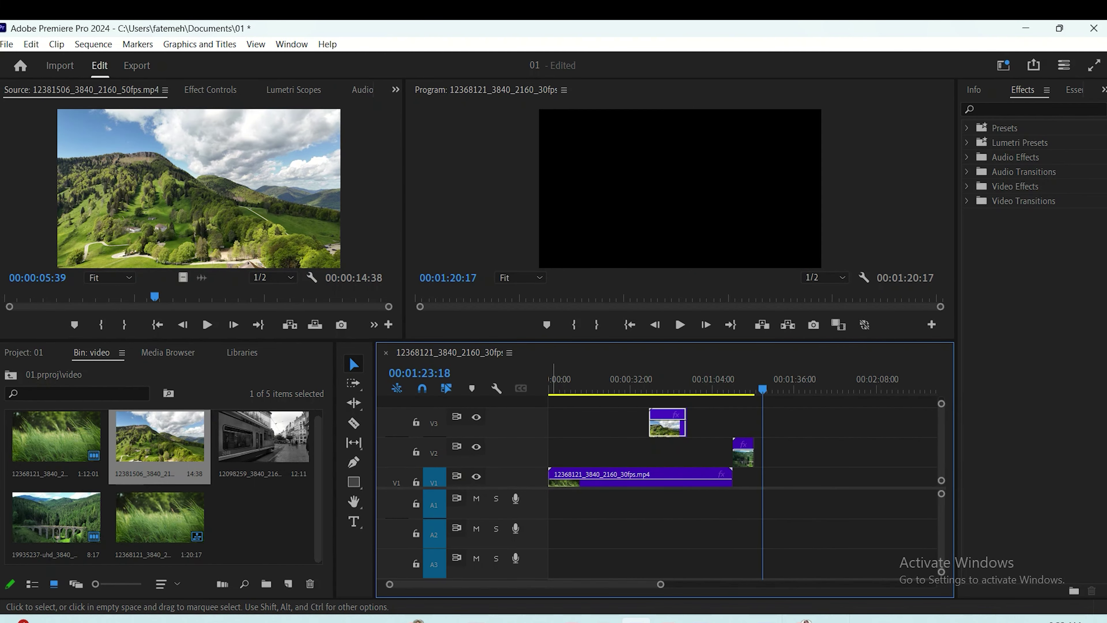
Add a video track above V3 and delete that extra track
right_click(520, 426)
left_click(578, 459)
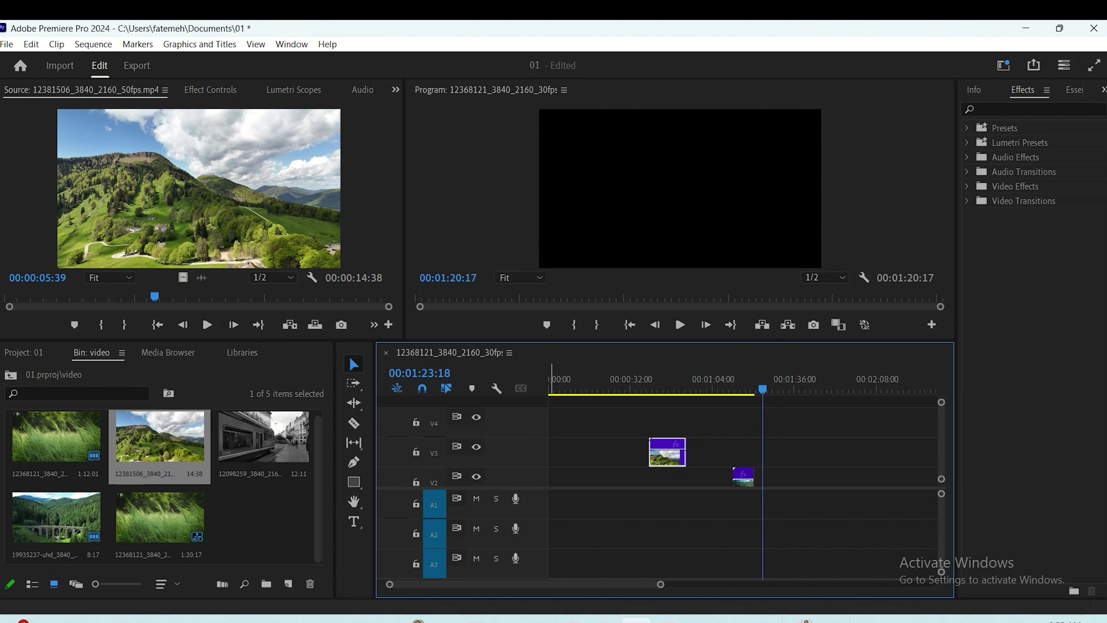
right_click(538, 418)
left_click(578, 448)
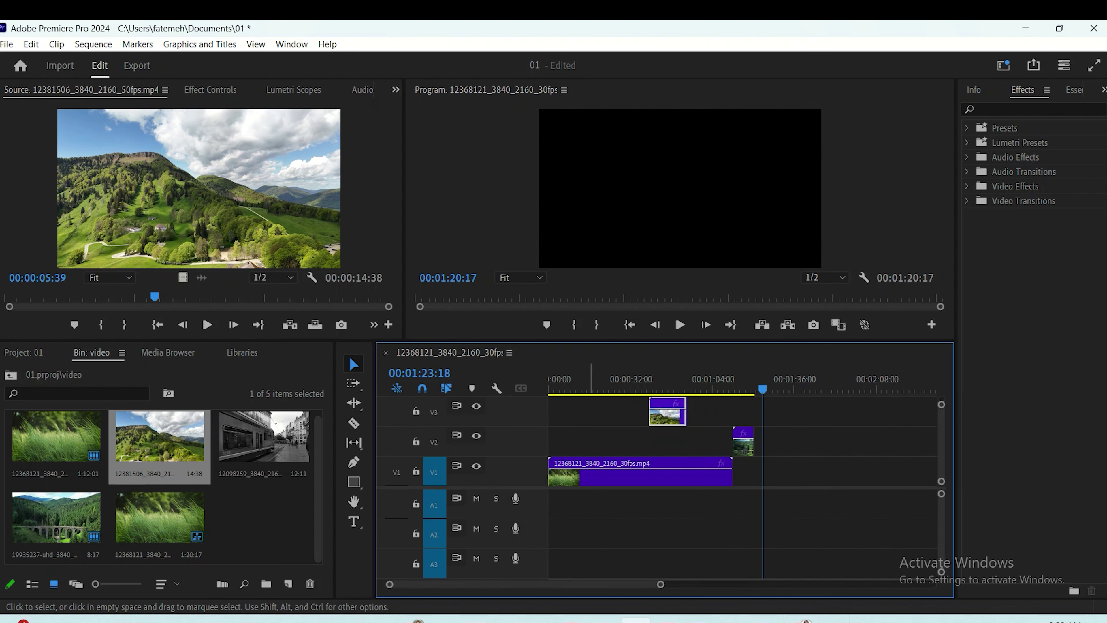
scroll(591, 441, "down", 3)
scroll(538, 440, "up", 3)
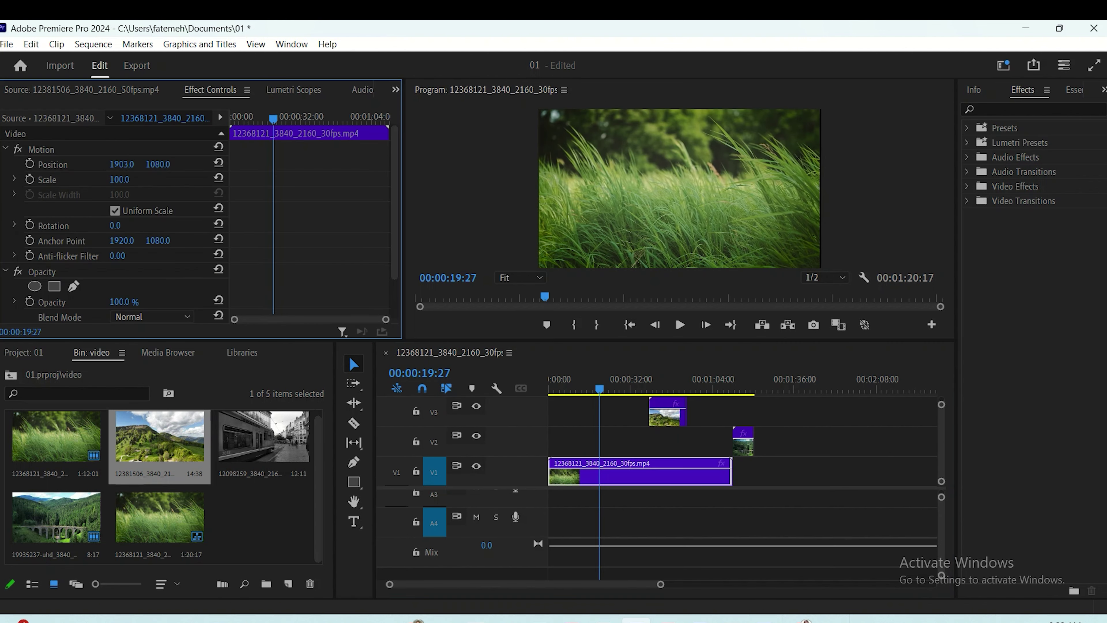
Try changing the grass clip's horizontal position to about 2553, its scale and its rotation, undoing each change
left_click_drag(122, 164, 396, 164)
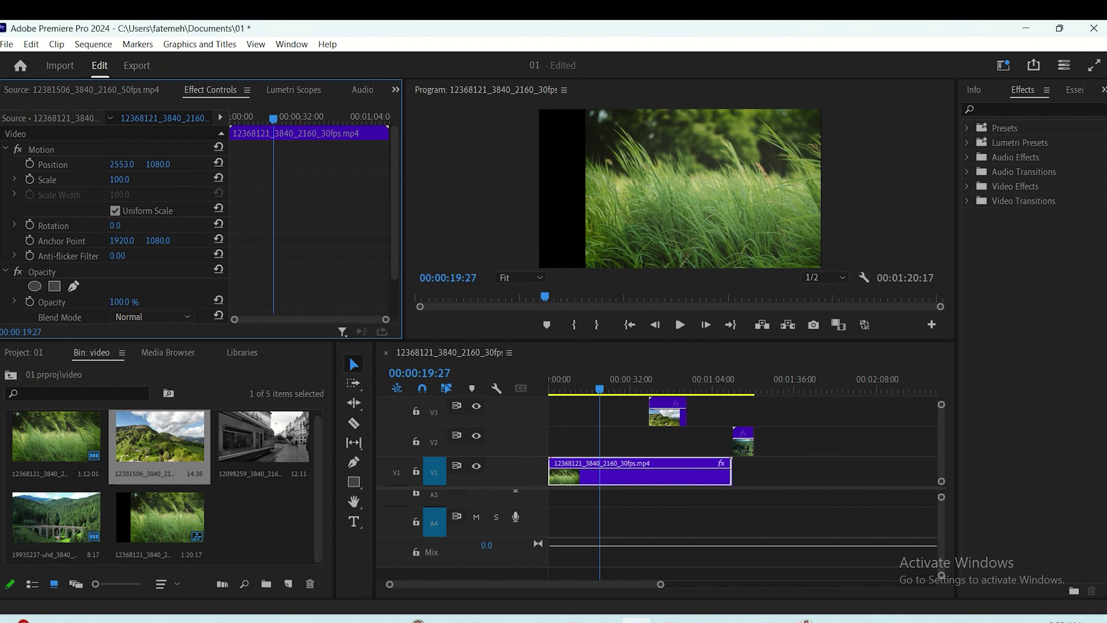
key("ctrl+z")
left_click_drag(119, 179, 86, 180)
key("ctrl+z")
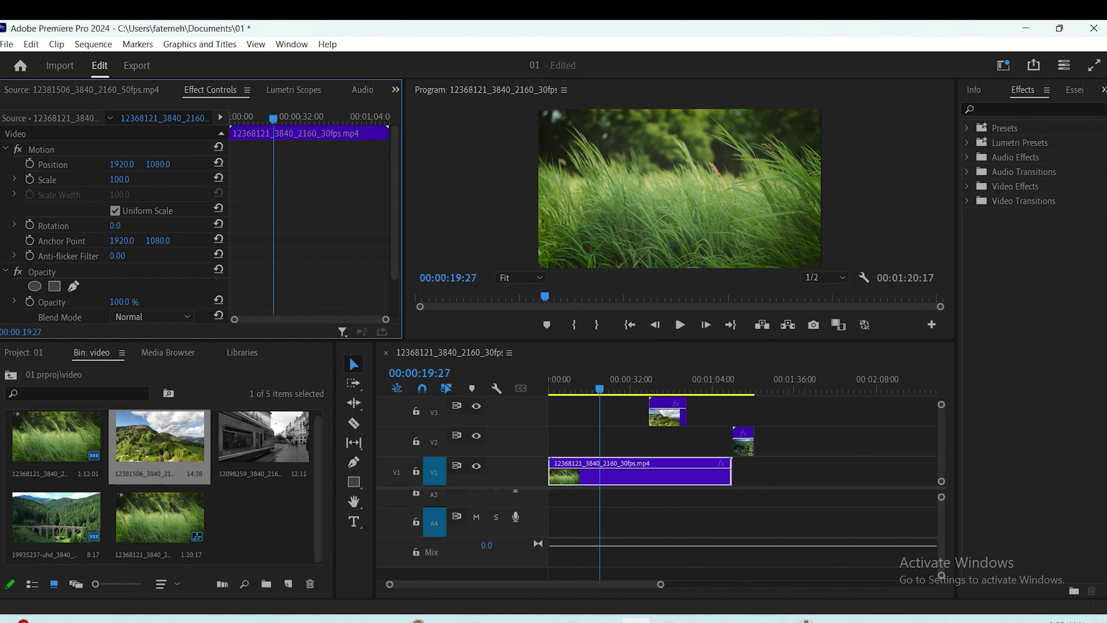
left_click_drag(115, 225, 94, 225)
key("ctrl+z")
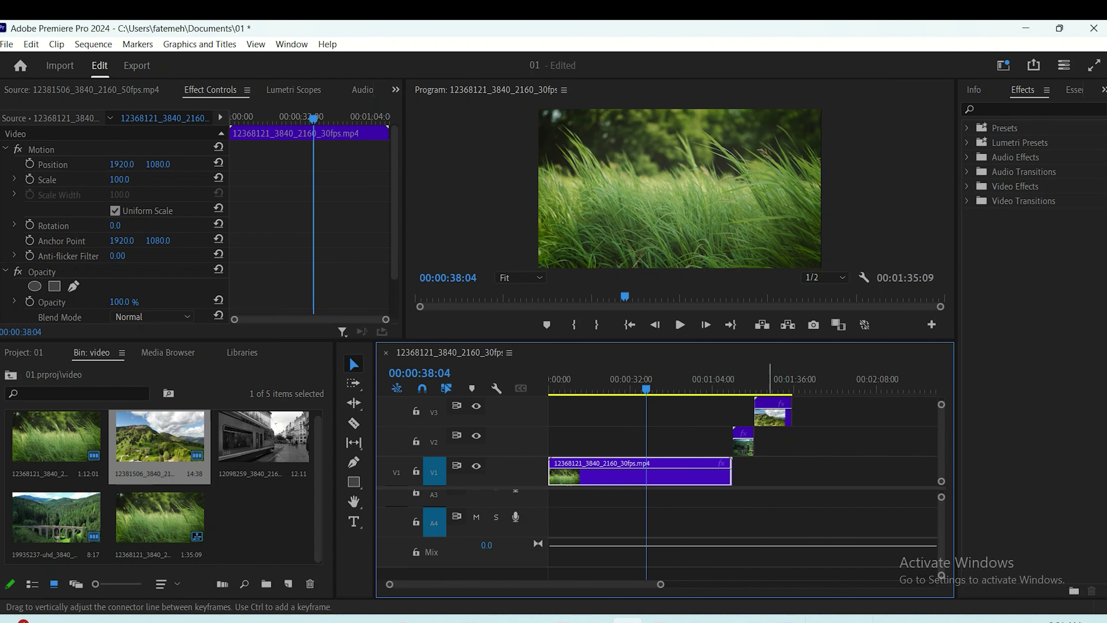
Shift the mountain clip on V3 away from the V2 clip and move it back against that clip's end
left_click_drag(770, 415, 791, 414)
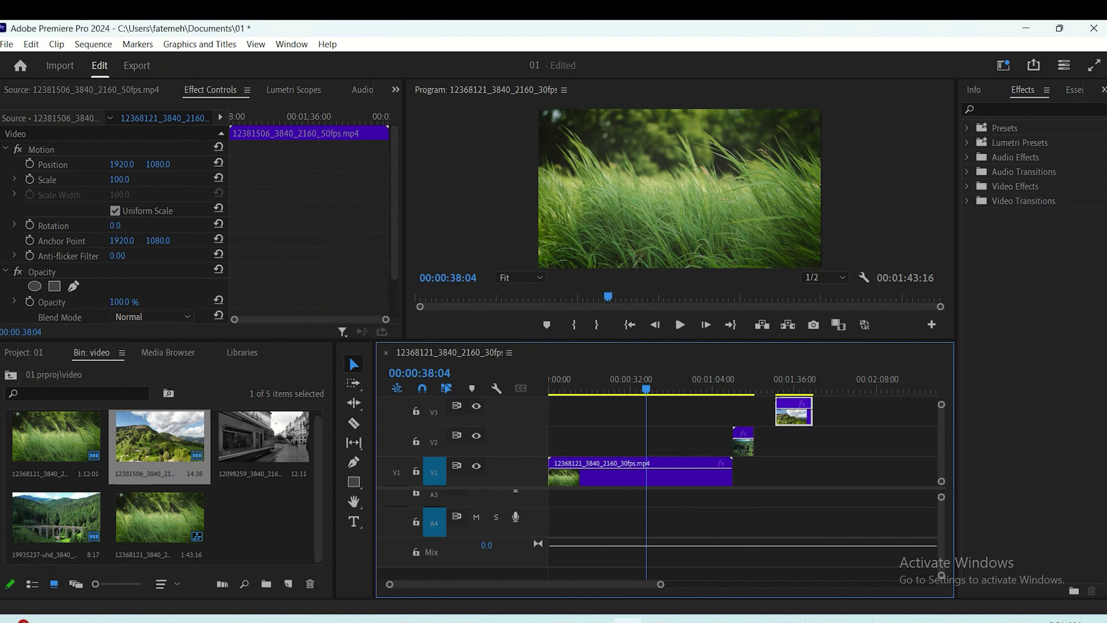
left_click(354, 384)
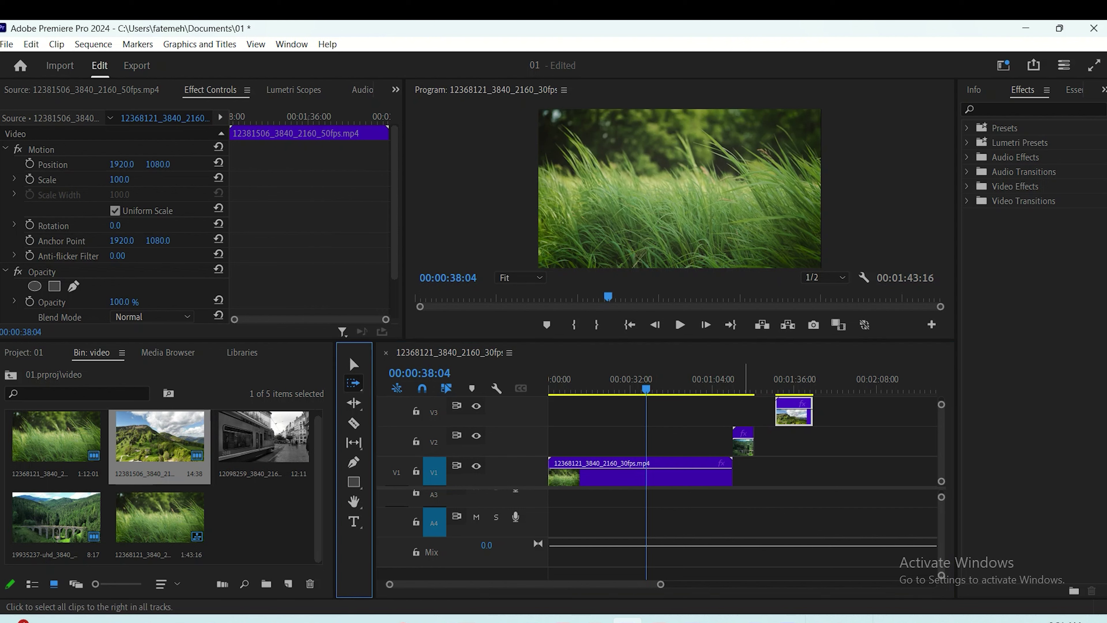
key("v")
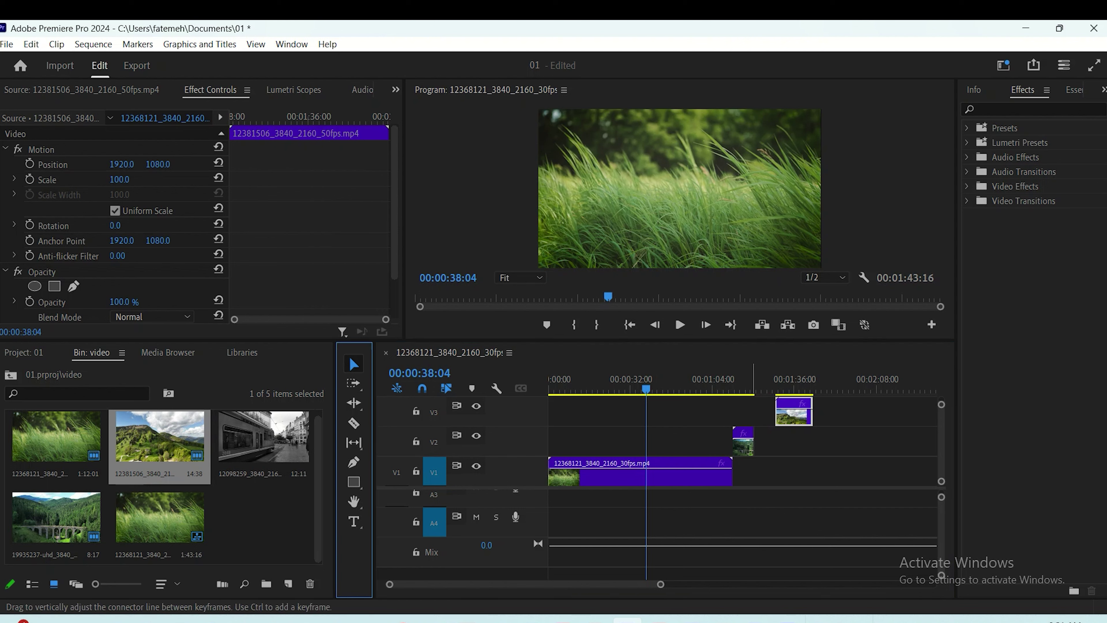
left_click_drag(795, 415, 767, 414)
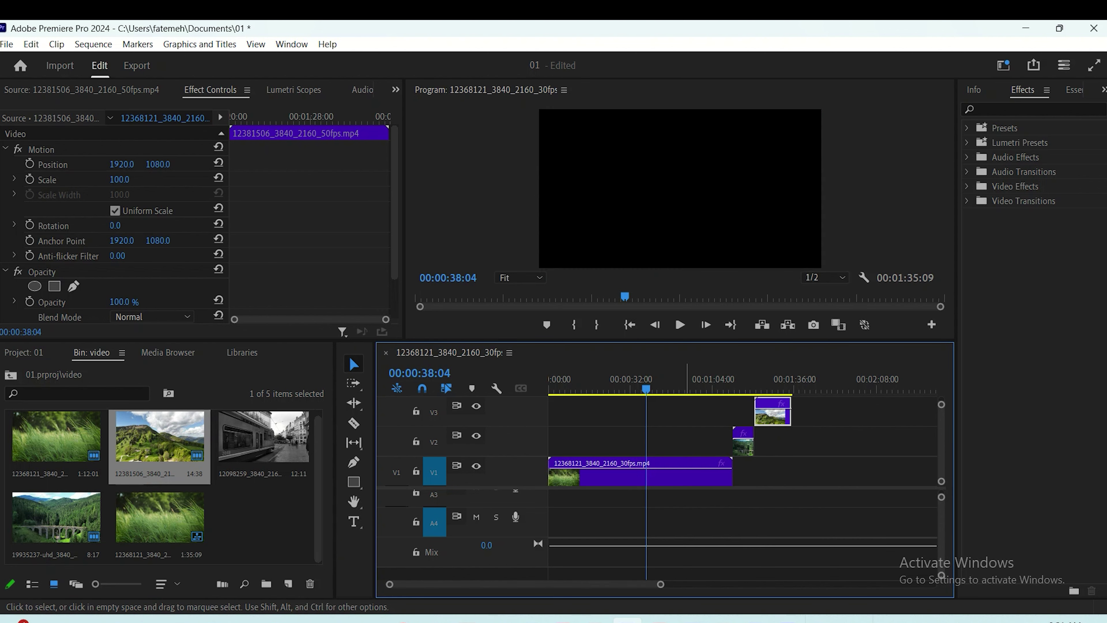
Split the grass clip on V1 into three pieces with the Razor tool, at about 24 and 46 seconds
left_click(562, 473)
left_click(354, 423)
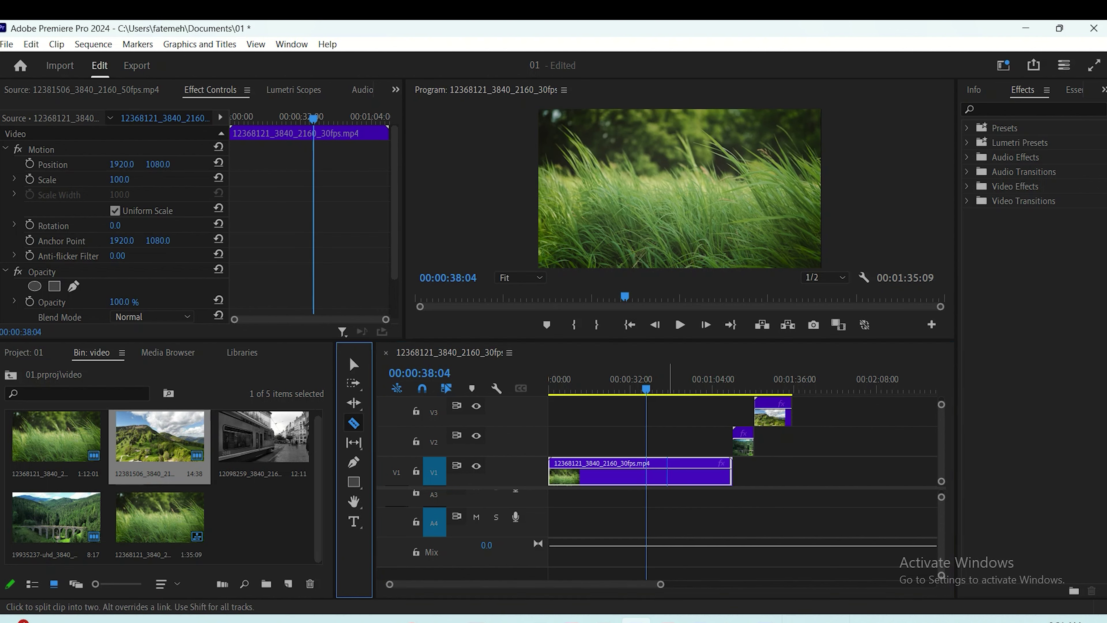
left_click(667, 471)
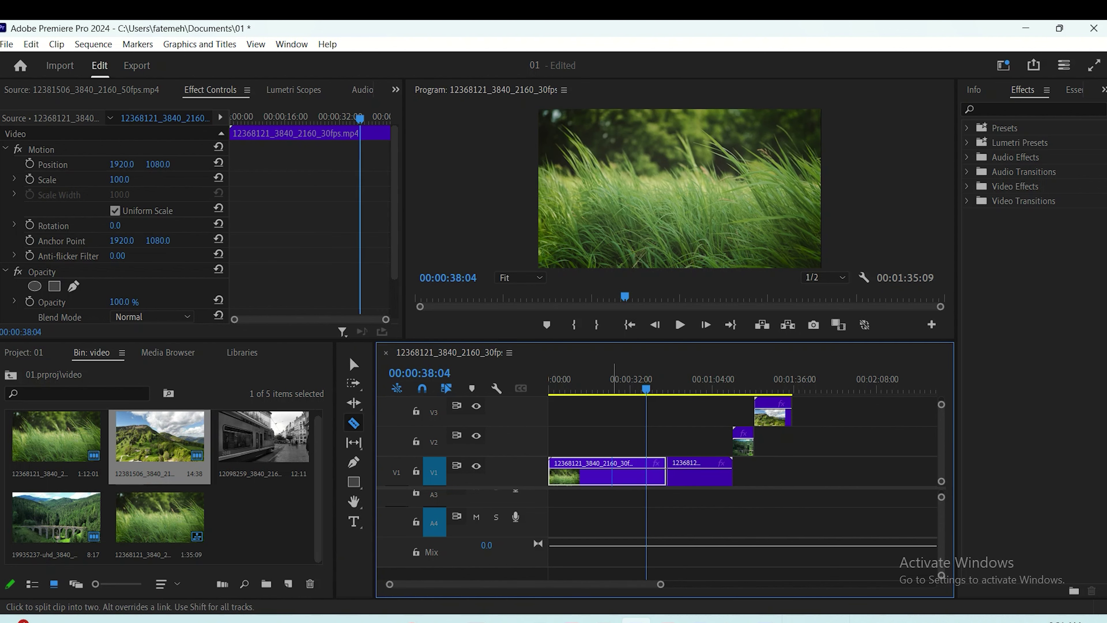
left_click(609, 471)
left_click(353, 364)
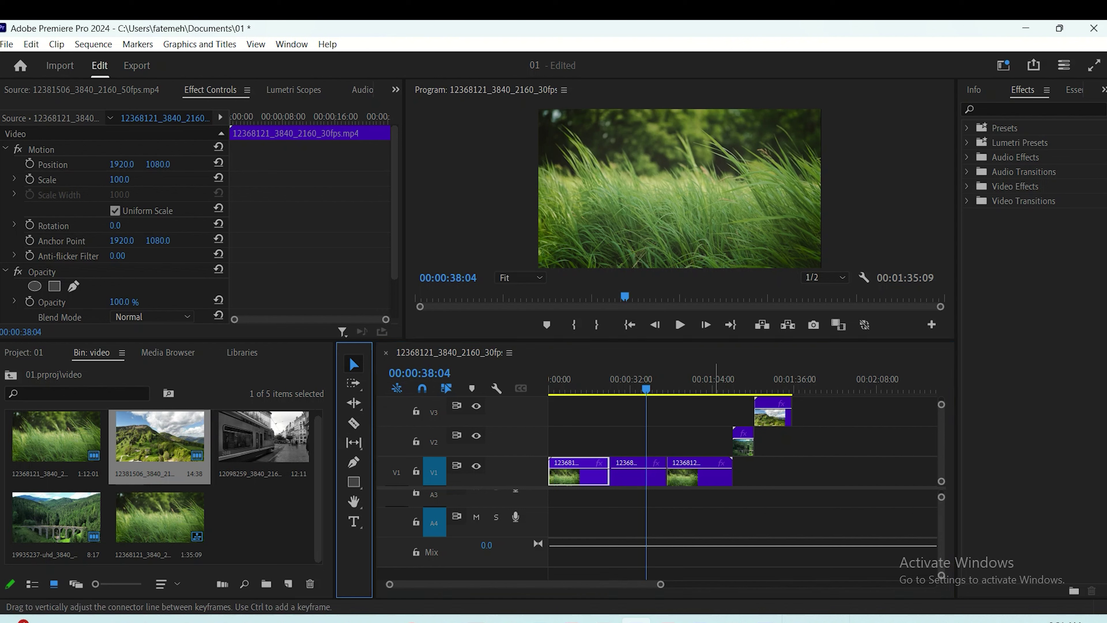
Separate the last piece of the grass clip from the rest, and undo the moves and cuts
left_click_drag(697, 473, 721, 473)
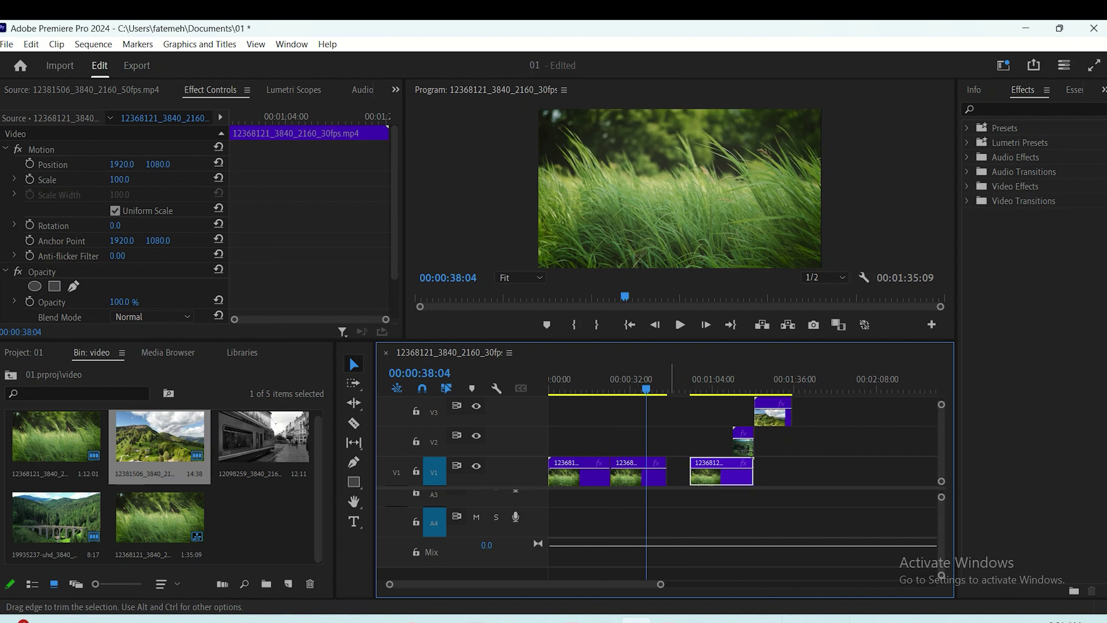
key("ctrl+z")
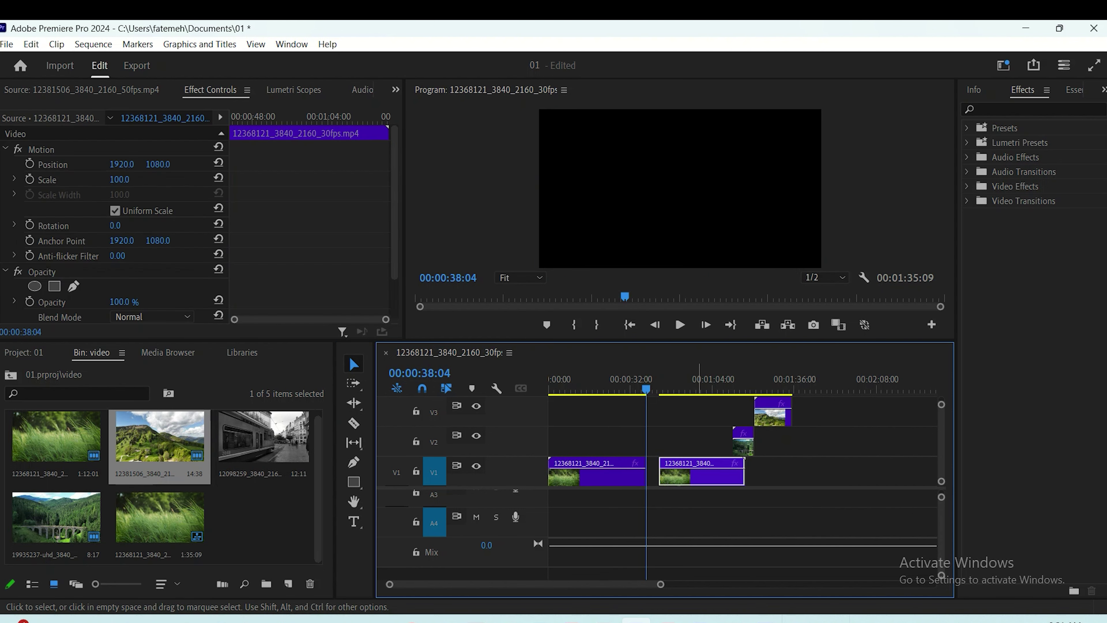
key("ctrl+z")
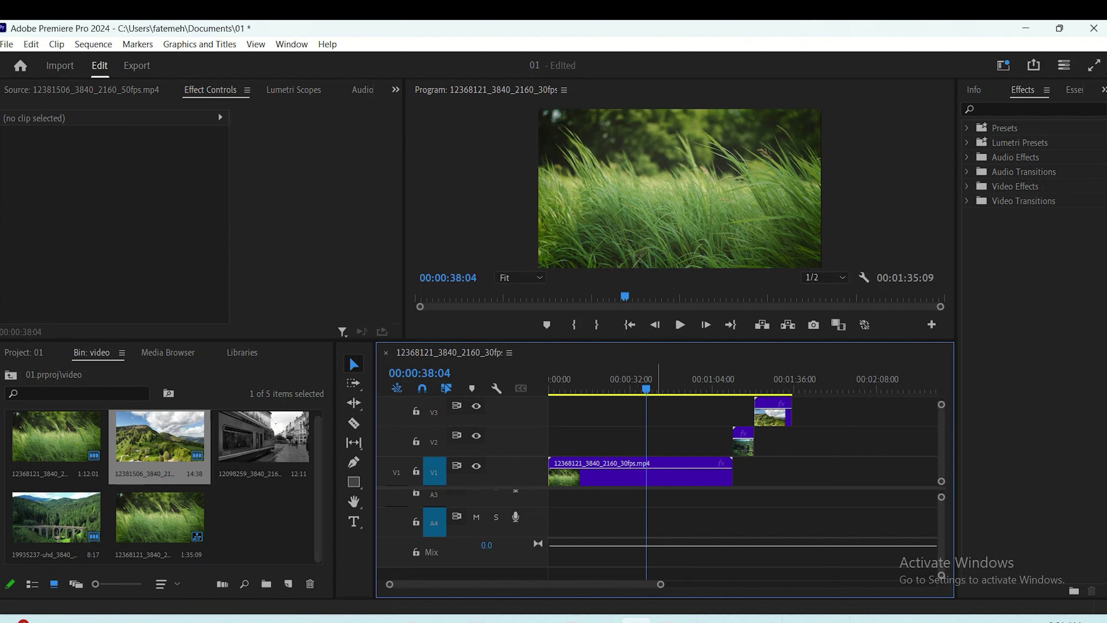
Set the grass clip's speed to 50%, play back the slowed footage, and undo the speed change
left_click_drag(651, 389, 666, 389)
right_click(684, 475)
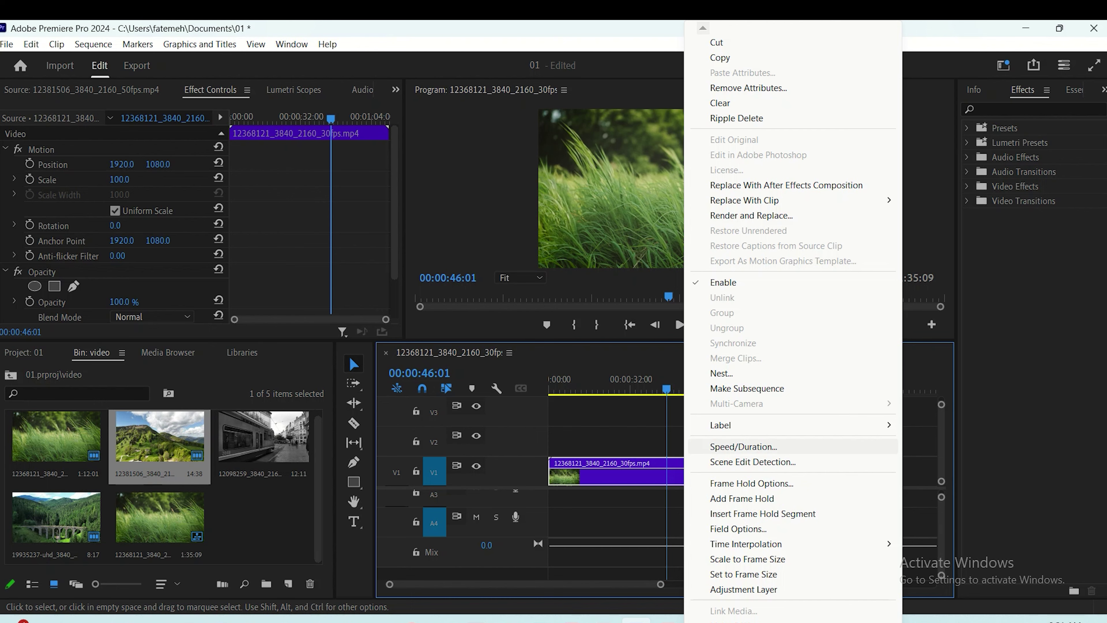
left_click(743, 446)
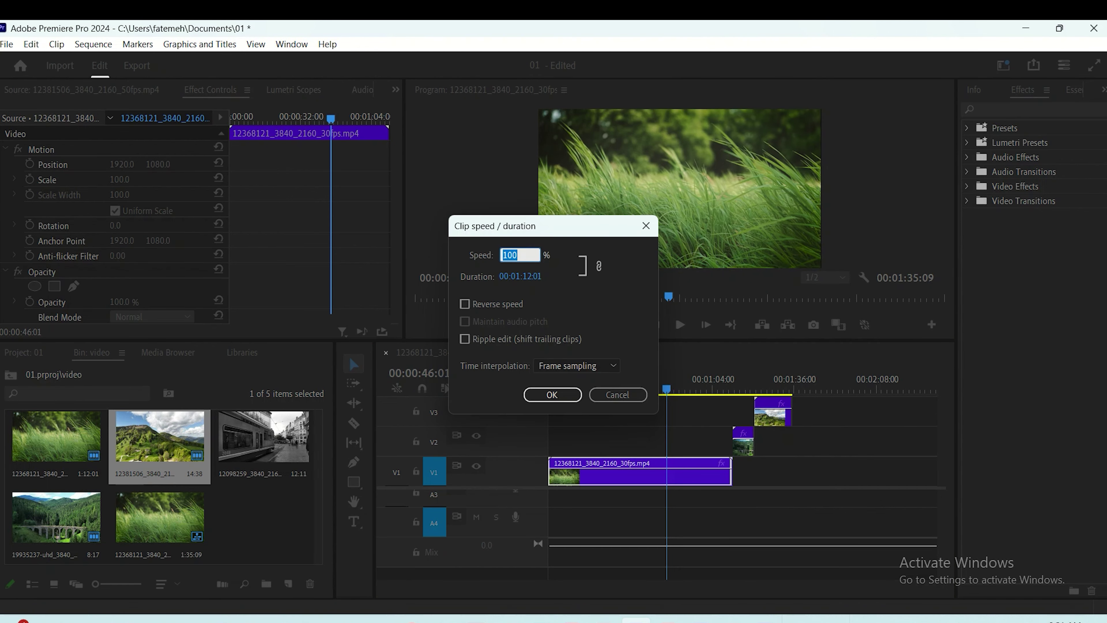
type("50")
key("Return")
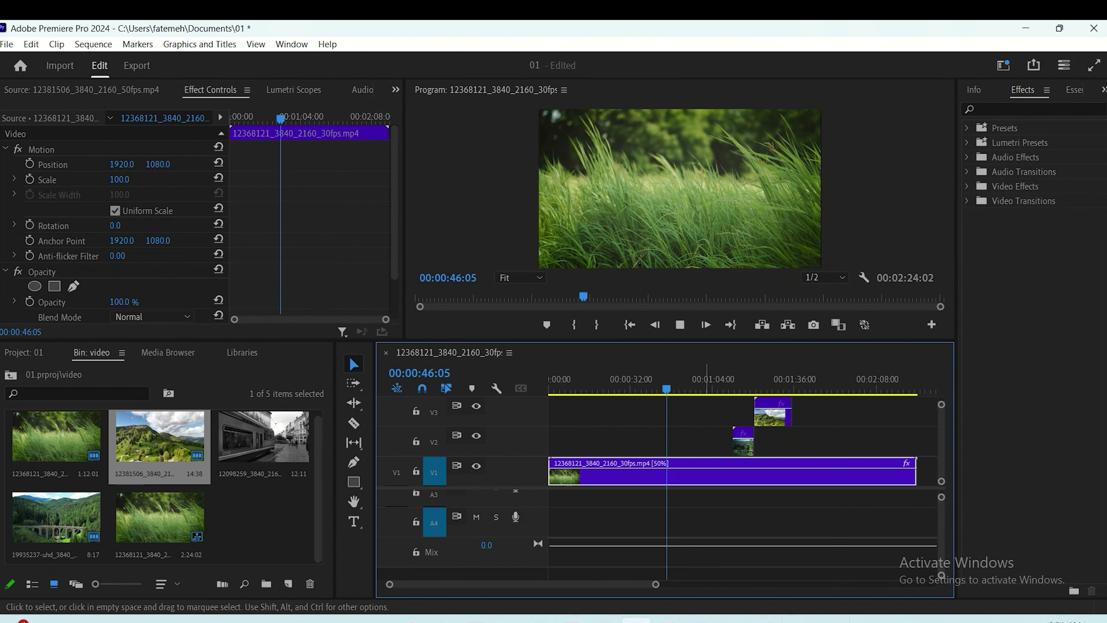
key("space")
key("ctrl+z")
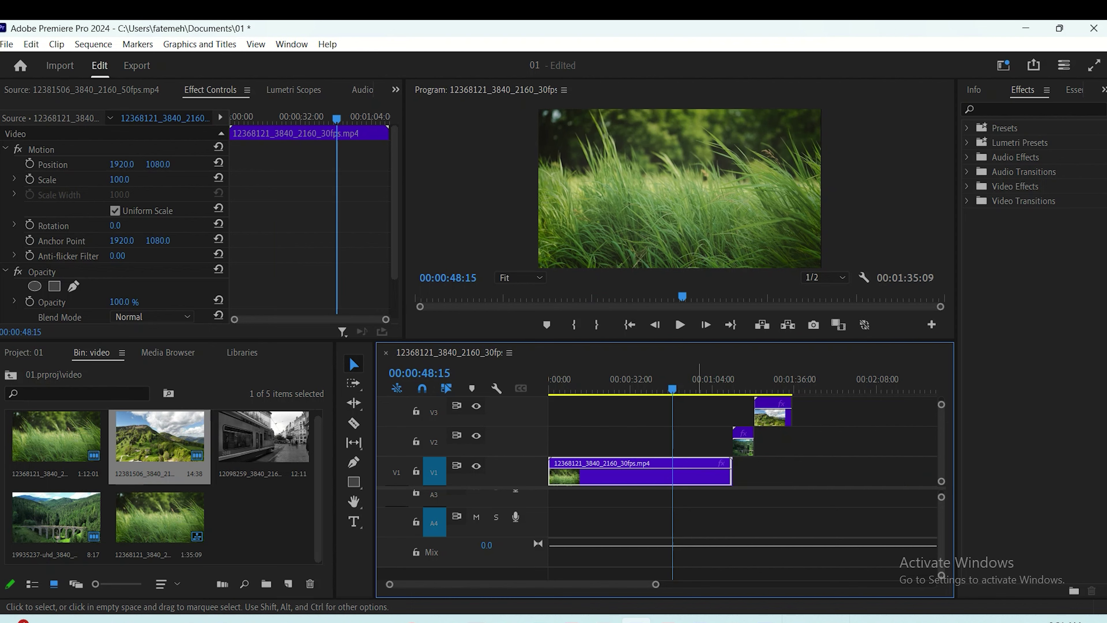
Try setting the grass clip's speed to 170%
right_click(696, 471)
left_click(744, 446)
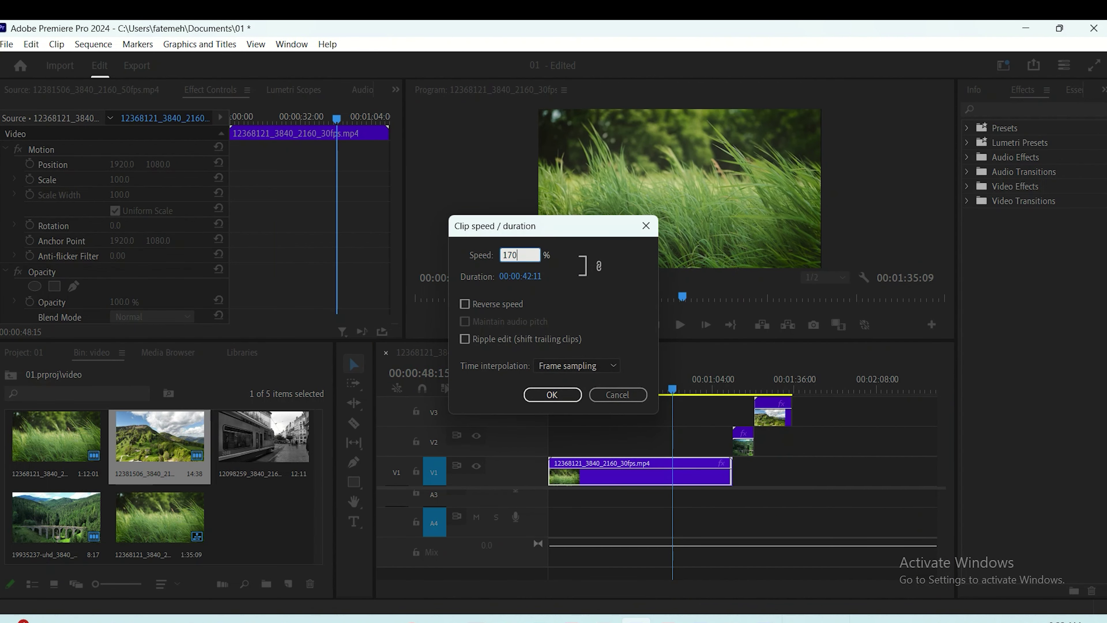
key("Return")
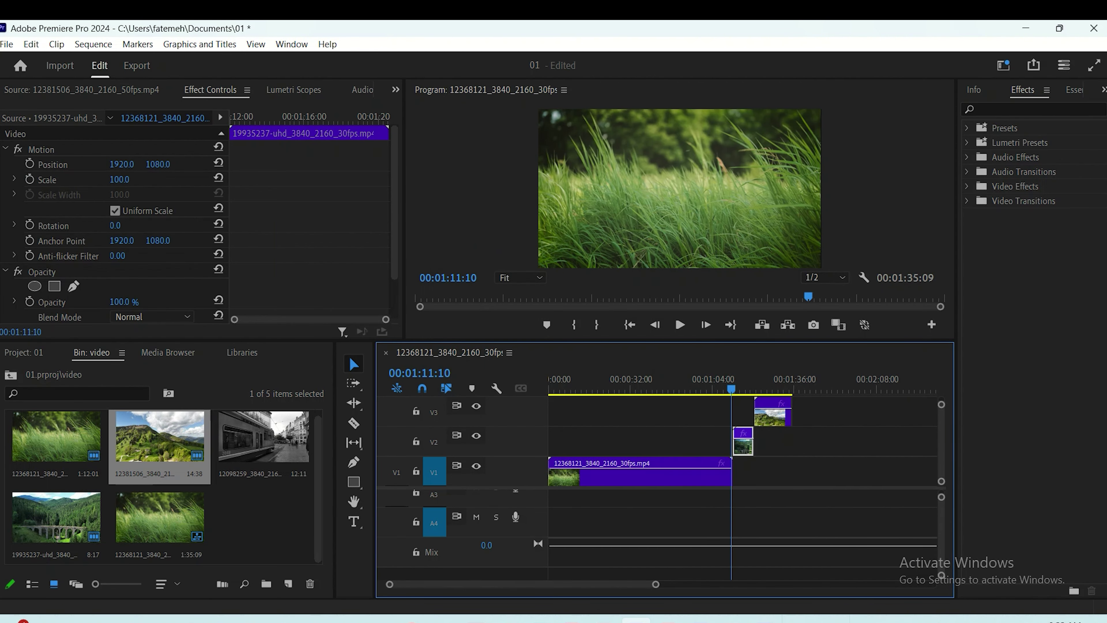
Apply the Cross Dissolve transition to the start of the bridge clip on V2 and play it back
left_click(968, 201)
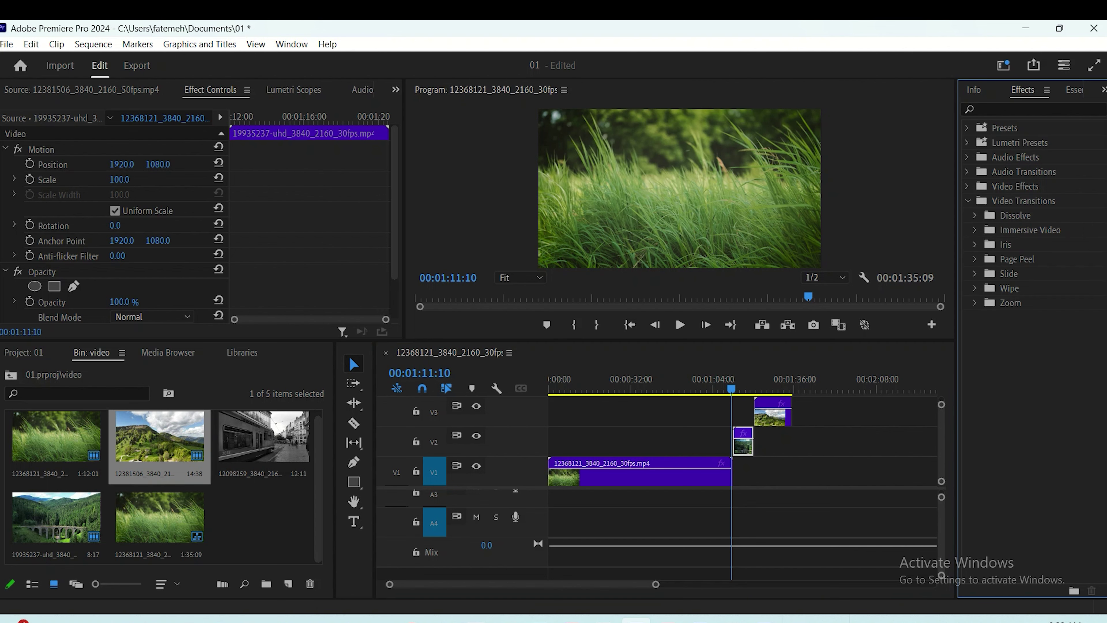
left_click(975, 216)
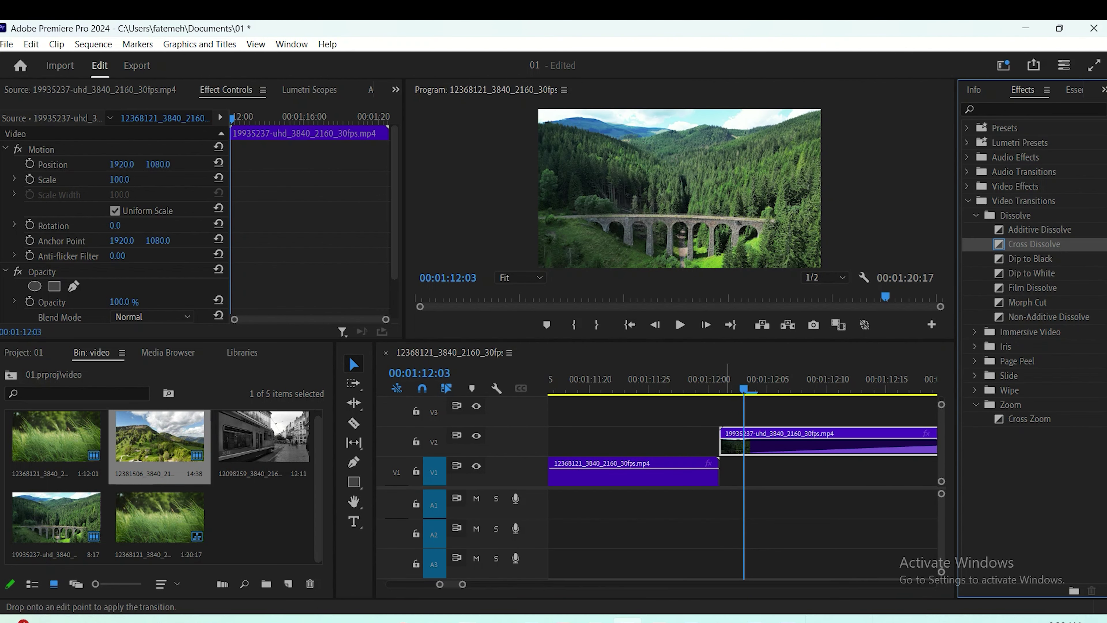
left_click_drag(1034, 245, 728, 446)
left_click(696, 387)
key("space")
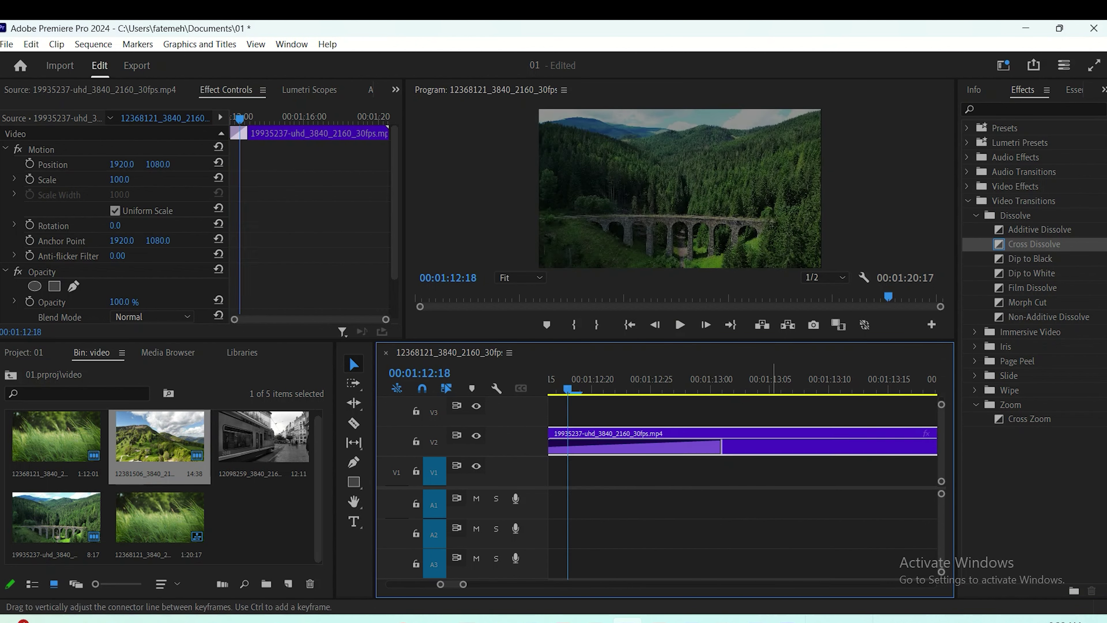
key("space")
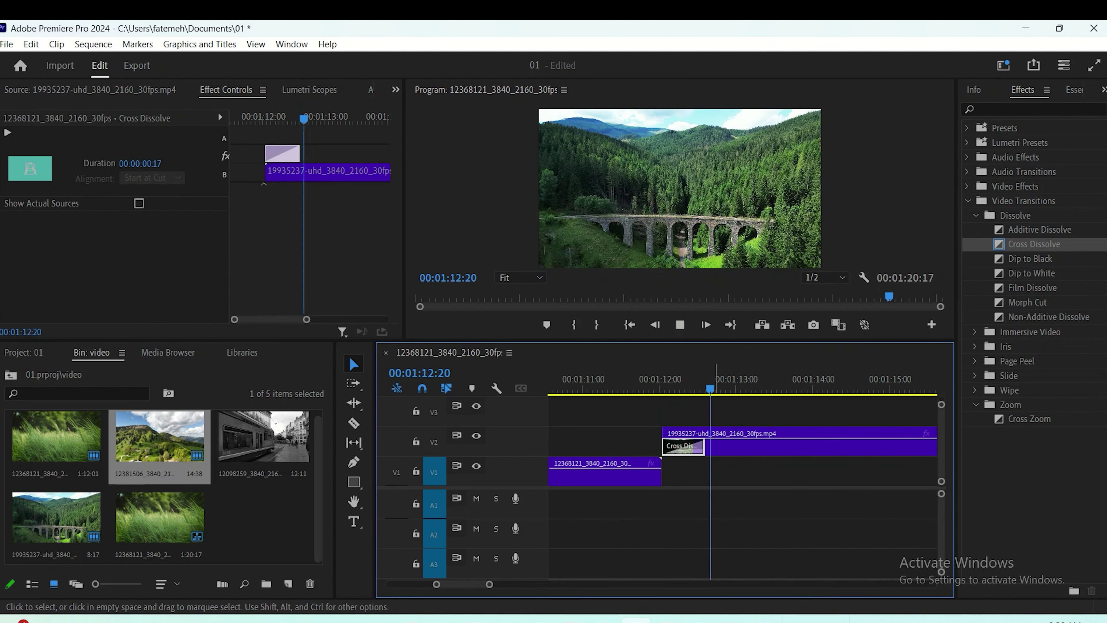
Extend the Cross Dissolve on the bridge clip to a duration of 00:00:02:04 and preview it
left_click_drag(704, 445, 824, 446)
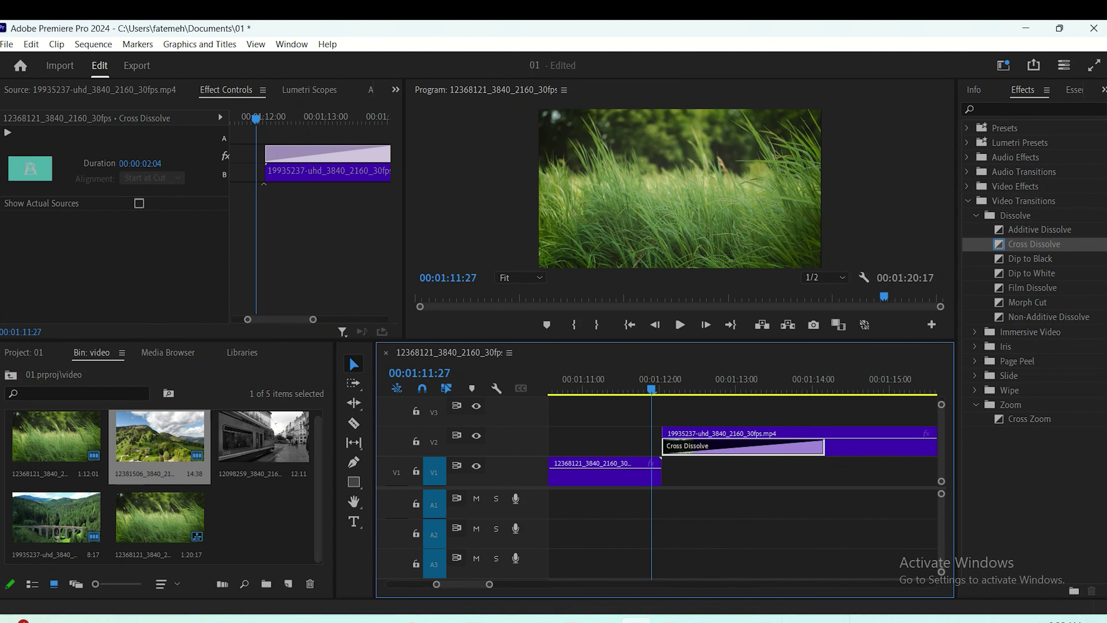
key("space")
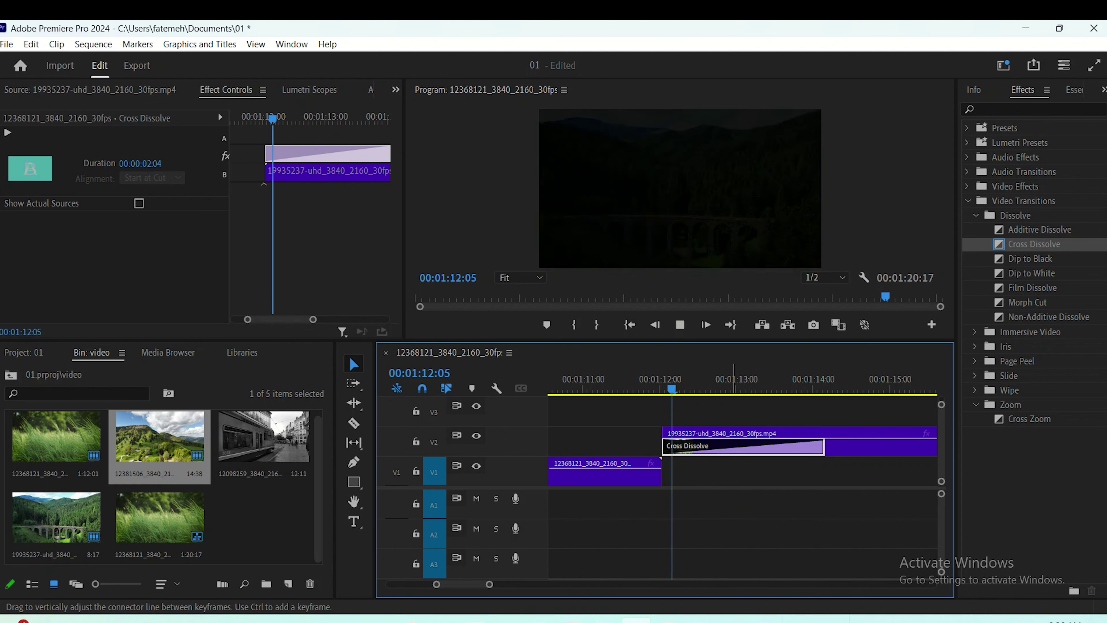
key("space")
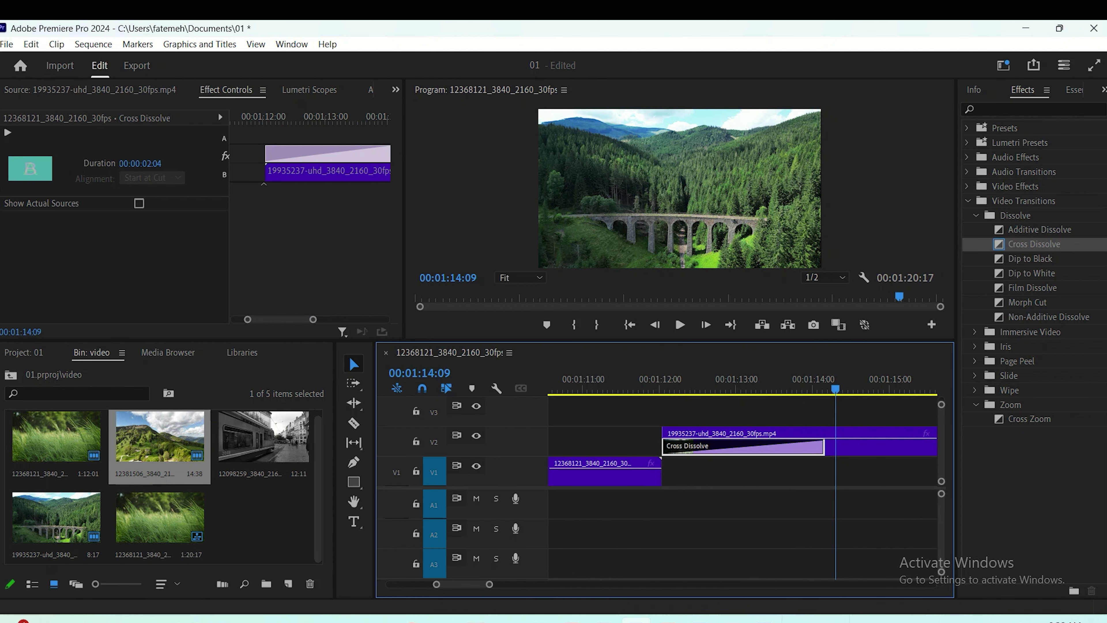
Apply the Camera Blur effect from Blur & Sharpen to the grass clip on V1
left_click(854, 445)
left_click(968, 201)
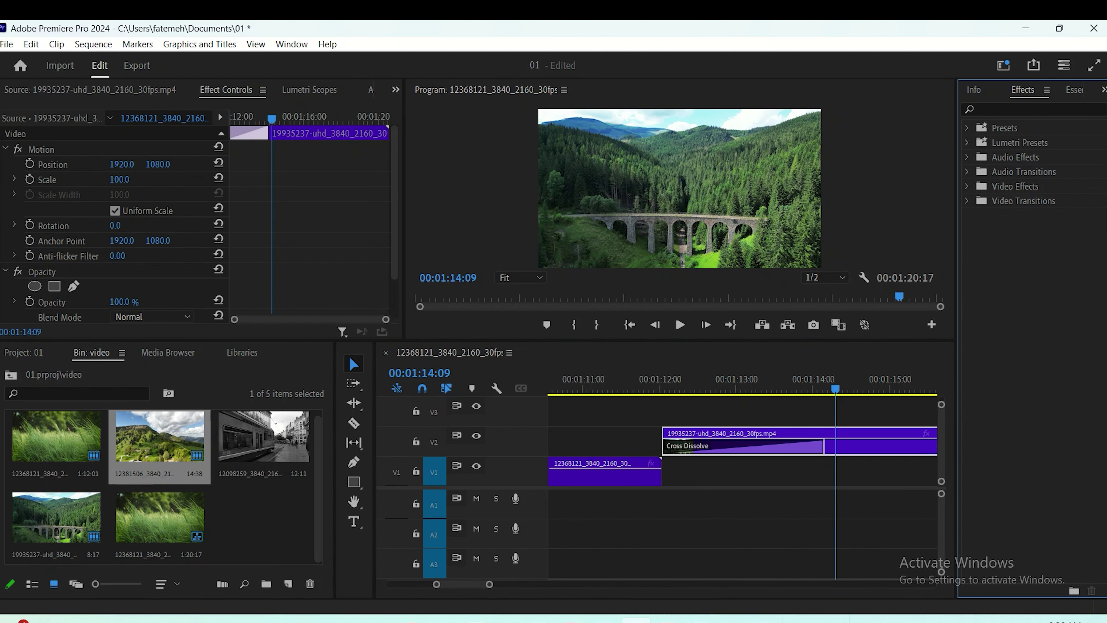
left_click(967, 186)
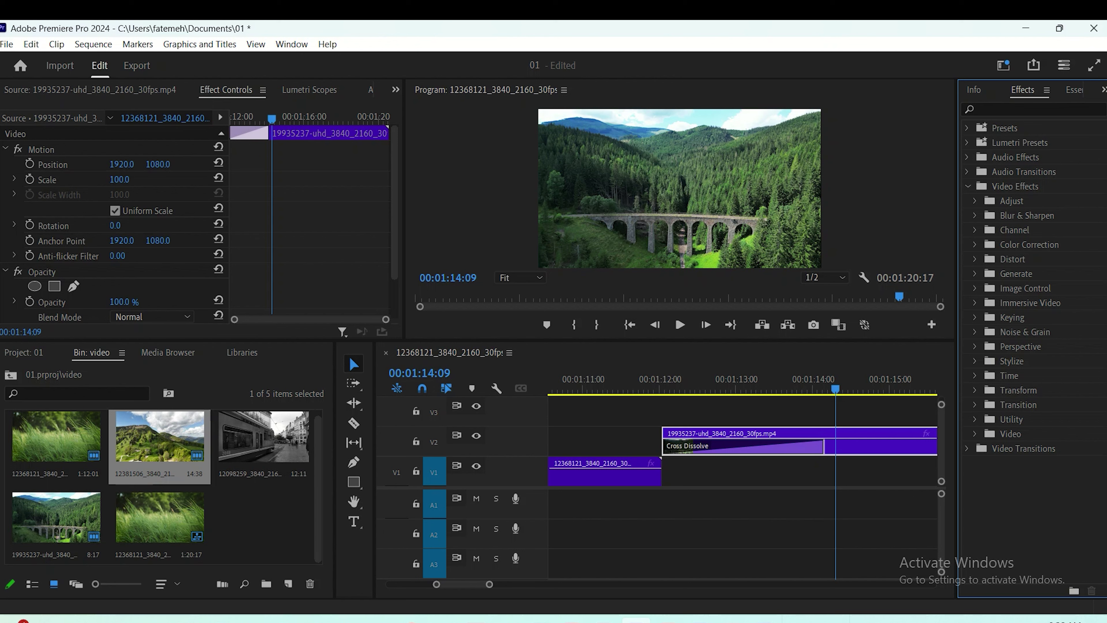
left_click(1027, 215)
left_click(974, 215)
left_click_drag(1030, 230, 619, 473)
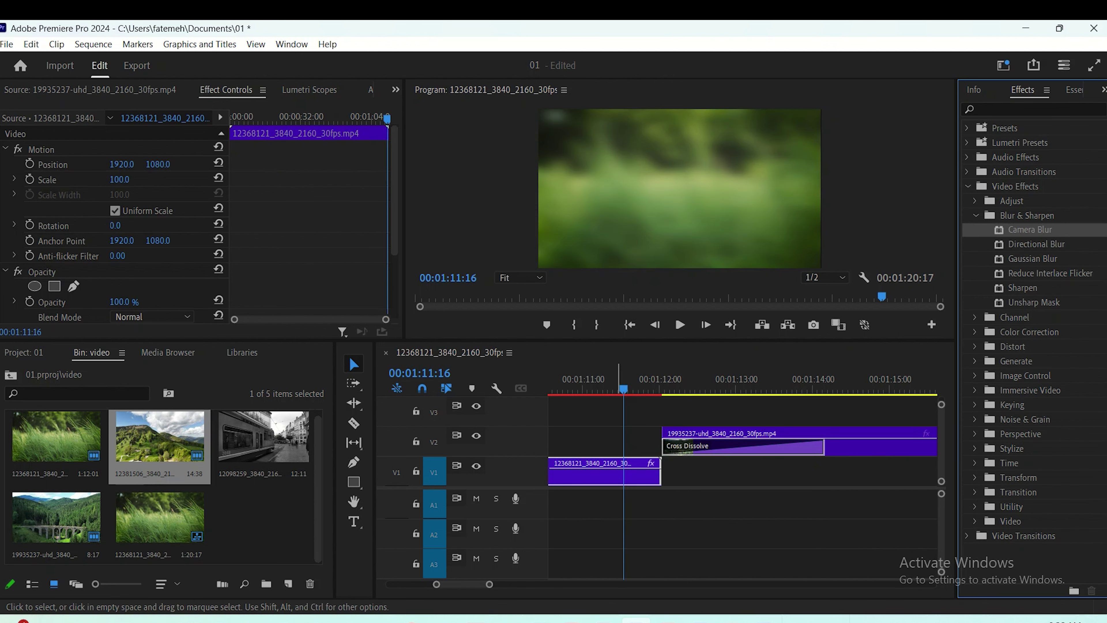
Play back the end of the blurred grass clip and bring its Camera Blur settings into view
left_click_drag(623, 387, 575, 387)
key("space")
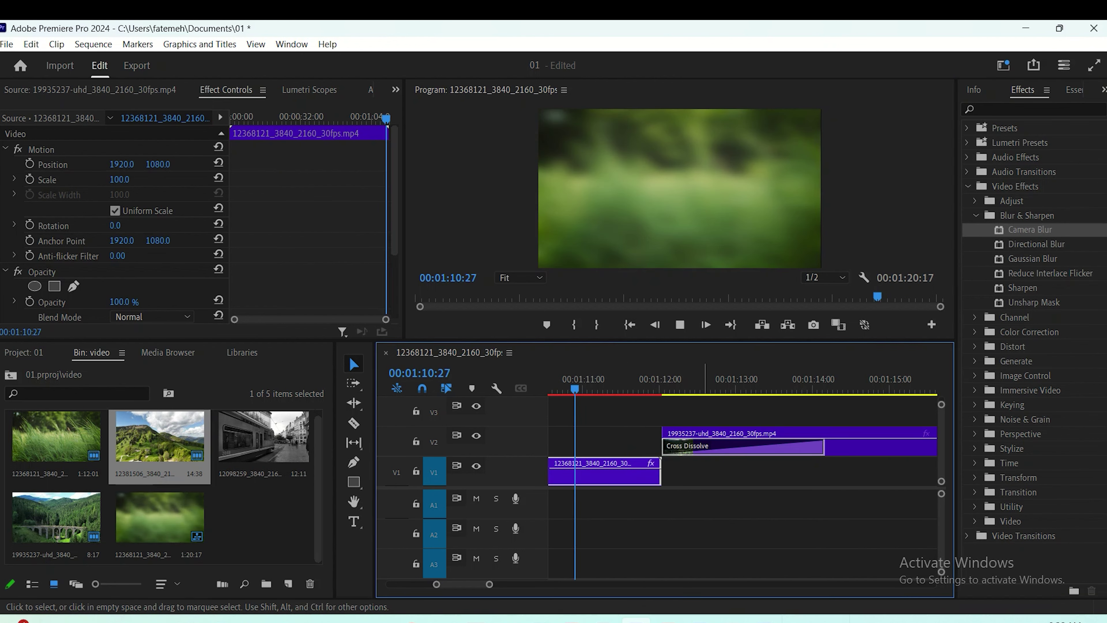
key("space")
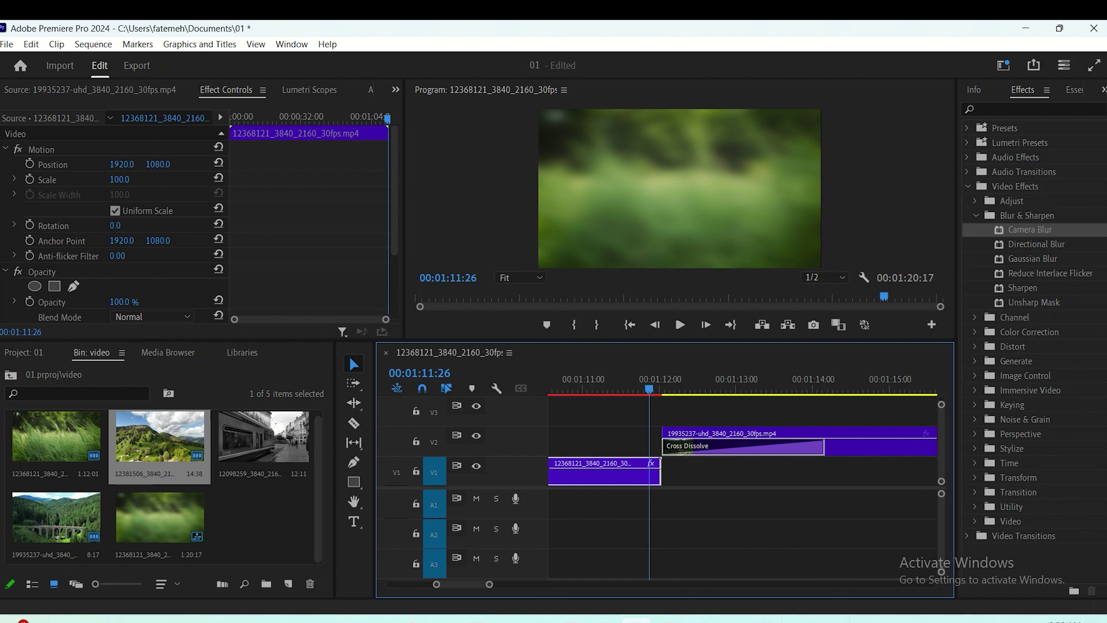
scroll(114, 227, "down", 5)
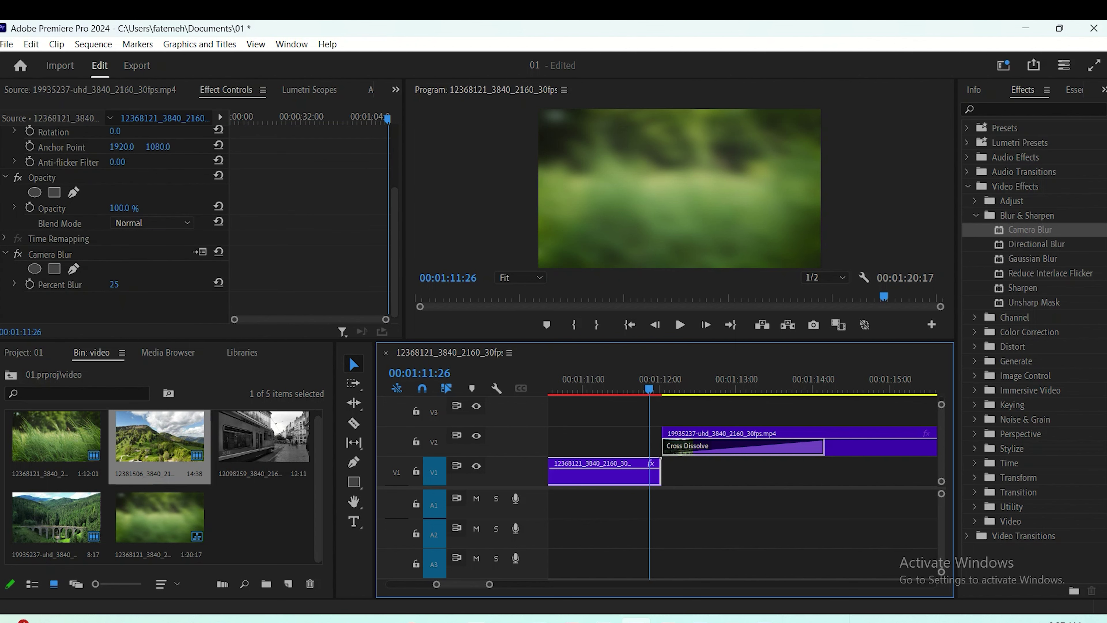
Set the Camera Blur's Percent Blur on the grass clip to 0 and move the playhead earlier in the clip
left_click_drag(115, 284, 93, 284)
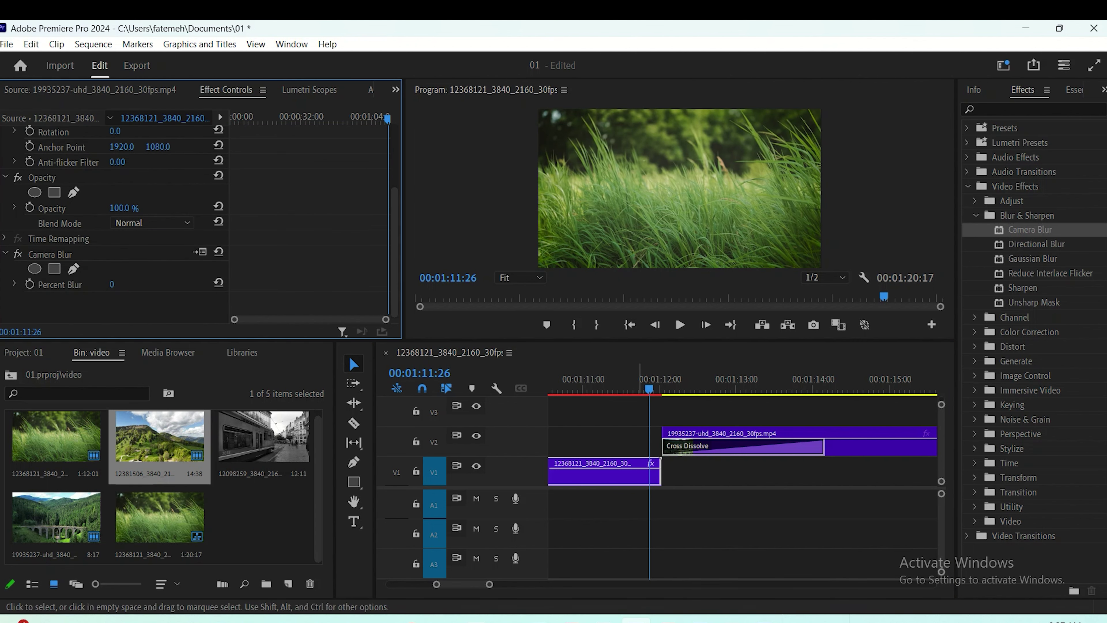
left_click(590, 388)
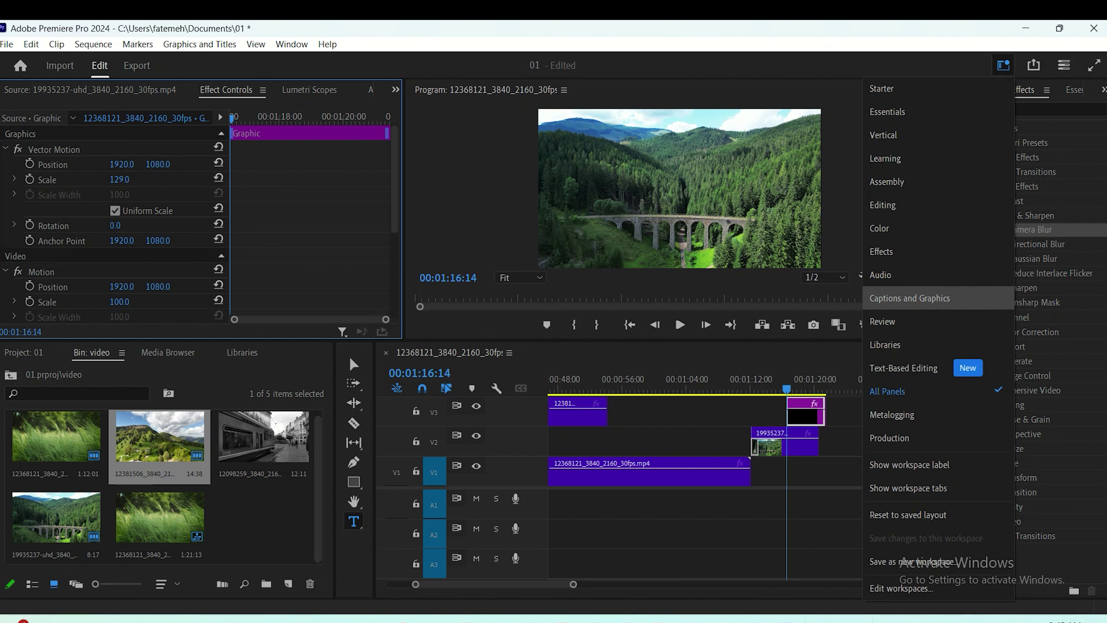
Switch to the Captions and Graphics workspace and set the Travel title's font size to 302
left_click(910, 298)
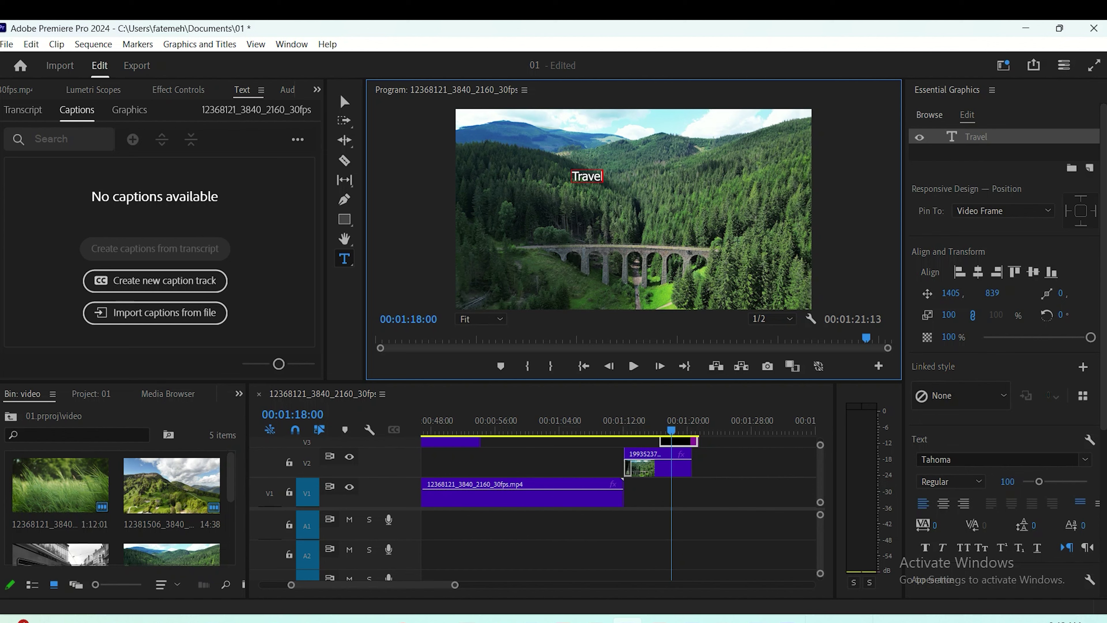
key("ctrl+a")
left_click_drag(1039, 481, 1063, 481)
left_click_drag(1103, 266, 1103, 389)
left_click_drag(1063, 292, 1074, 292)
left_click_drag(1103, 389, 1103, 306)
left_click_drag(951, 232, 1020, 233)
mouse_move(1091, 276)
left_mouse_down()
mouse_move(1042, 276)
mouse_move(1091, 276)
left_mouse_up()
Move the Travel title above the bridge to position 1522, 1137 and select its text for editing
left_click(344, 101)
left_click_drag(636, 167, 632, 203)
double_click(632, 202)
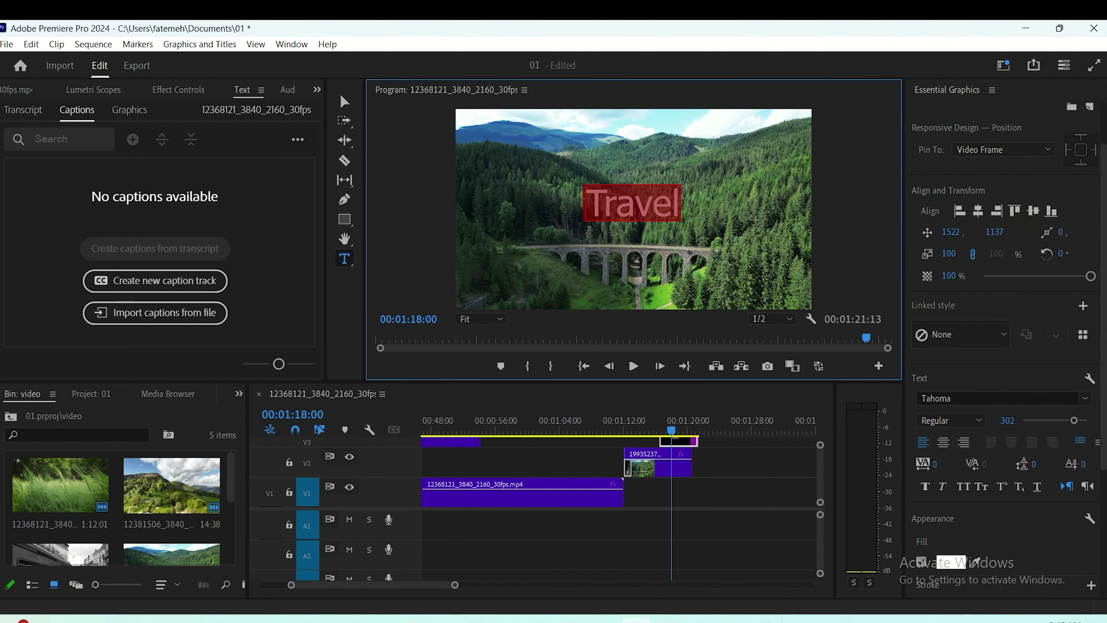
Set the Travel title's Tahoma font style to Bold
left_click(1085, 398)
left_click(979, 420)
left_click(937, 440)
left_click(981, 398)
Try different fonts on the Travel title, including Arial Rounded MT Bold and Gilroy-SemiBold
left_click(1085, 398)
scroll(970, 256, "down", 1)
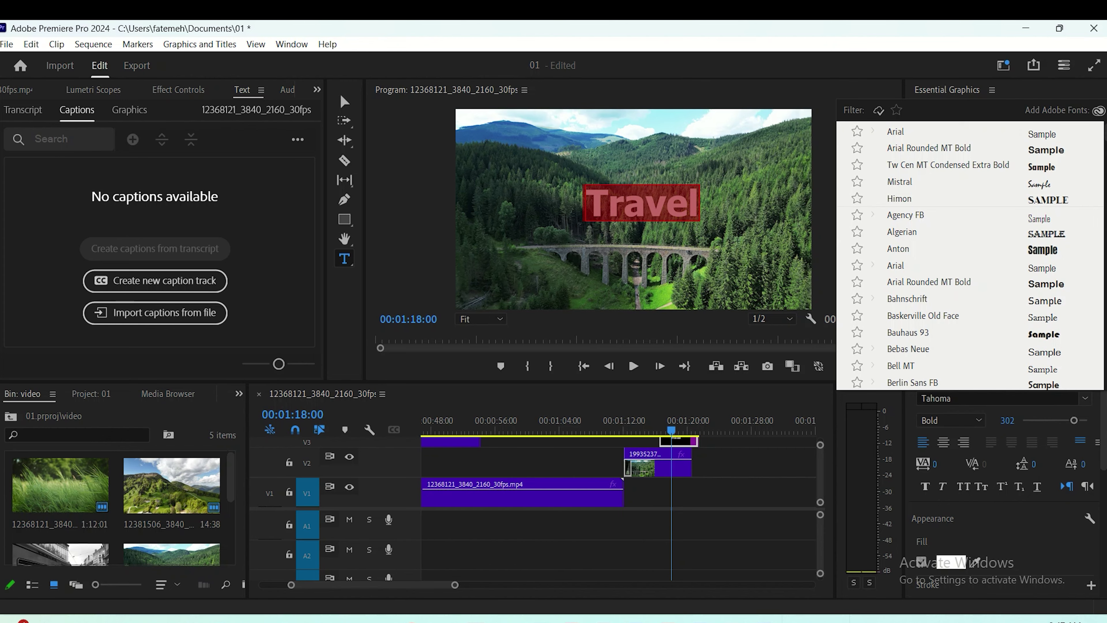
left_click(929, 282)
left_click(1085, 398)
scroll(928, 297, "down", 7)
left_click(929, 310)
left_click(1085, 398)
scroll(929, 283, "down", 11)
left_click(919, 279)
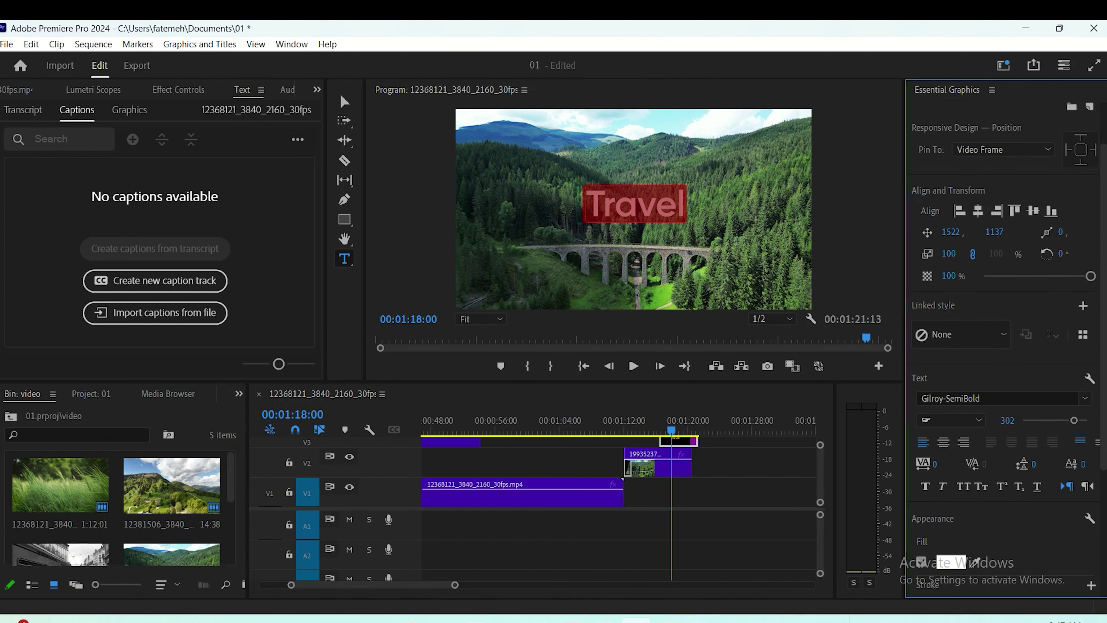
Try the Stencil font on the Travel title and browse the font list for other options
left_click(1085, 398)
scroll(929, 262, "down", 5)
left_click(929, 175)
left_click(1085, 398)
scroll(929, 262, "down", 15)
left_click(929, 261)
left_click(1085, 398)
scroll(929, 262, "down", 12)
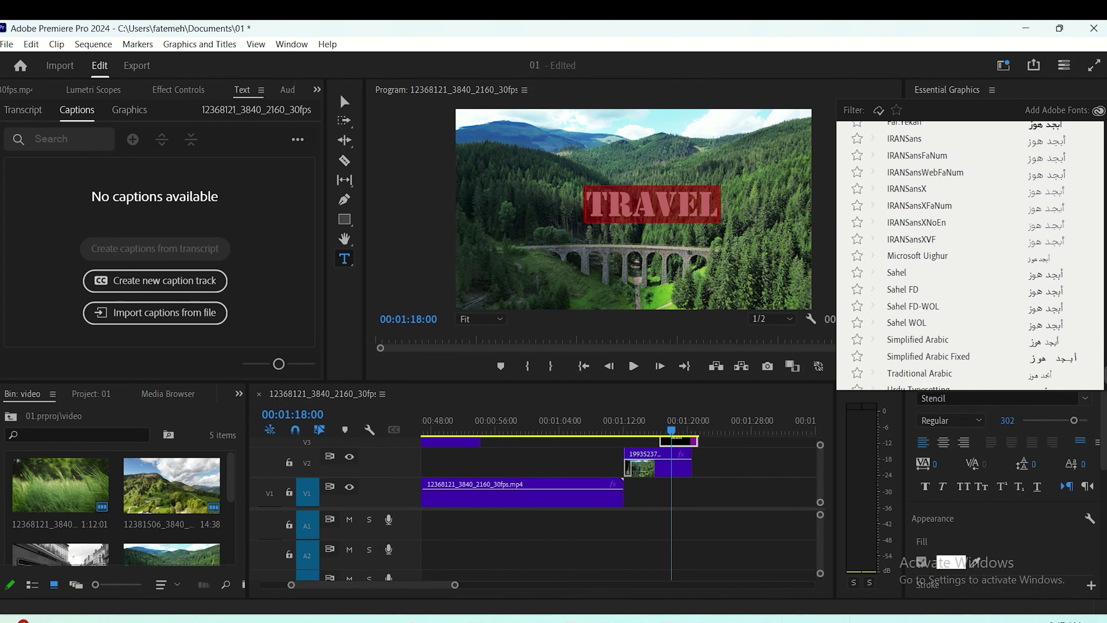
scroll(970, 256, "down", 5)
scroll(970, 256, "up", 5)
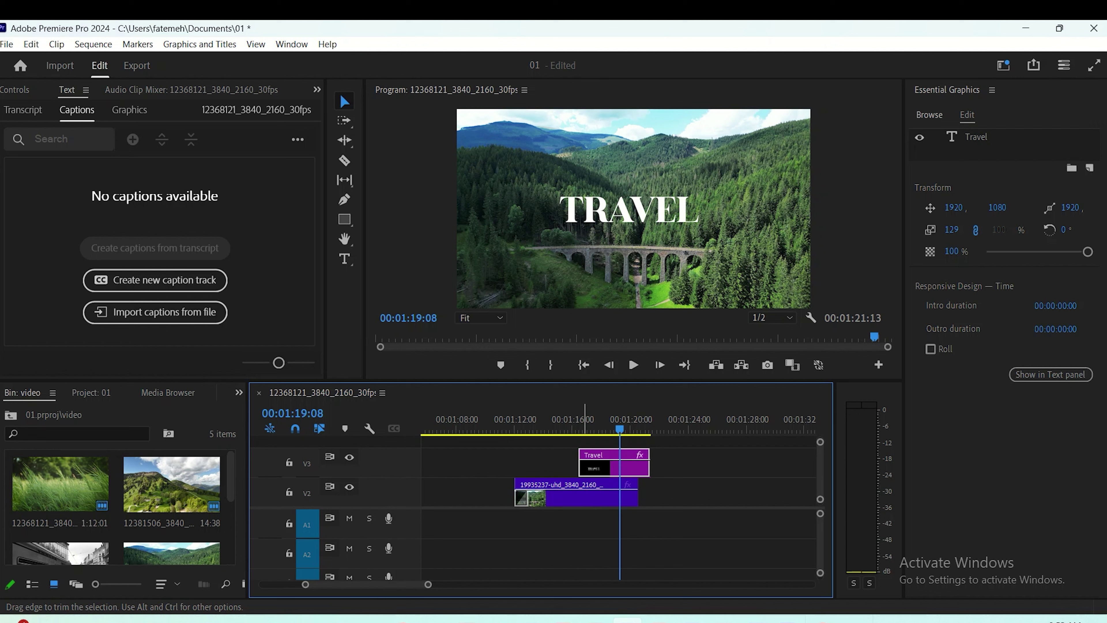
Extend the Travel title's start on V3 to the bridge clip's start, and trim it back to the playhead at 00:01:16:02
left_click_drag(580, 462, 522, 462)
left_click_drag(621, 428, 573, 428)
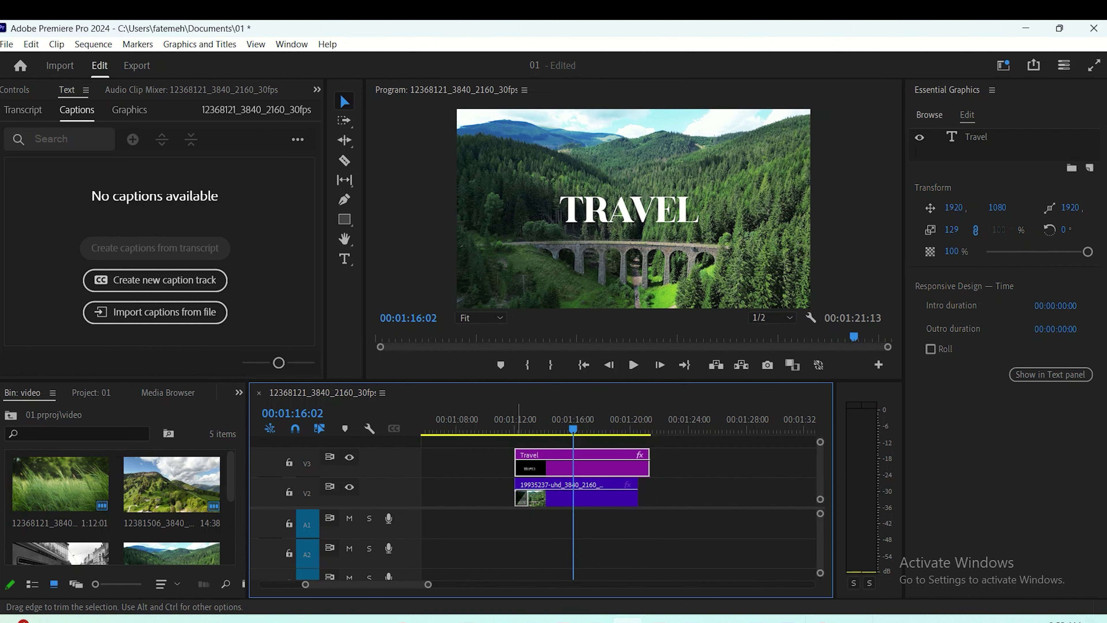
left_click_drag(515, 462, 574, 462)
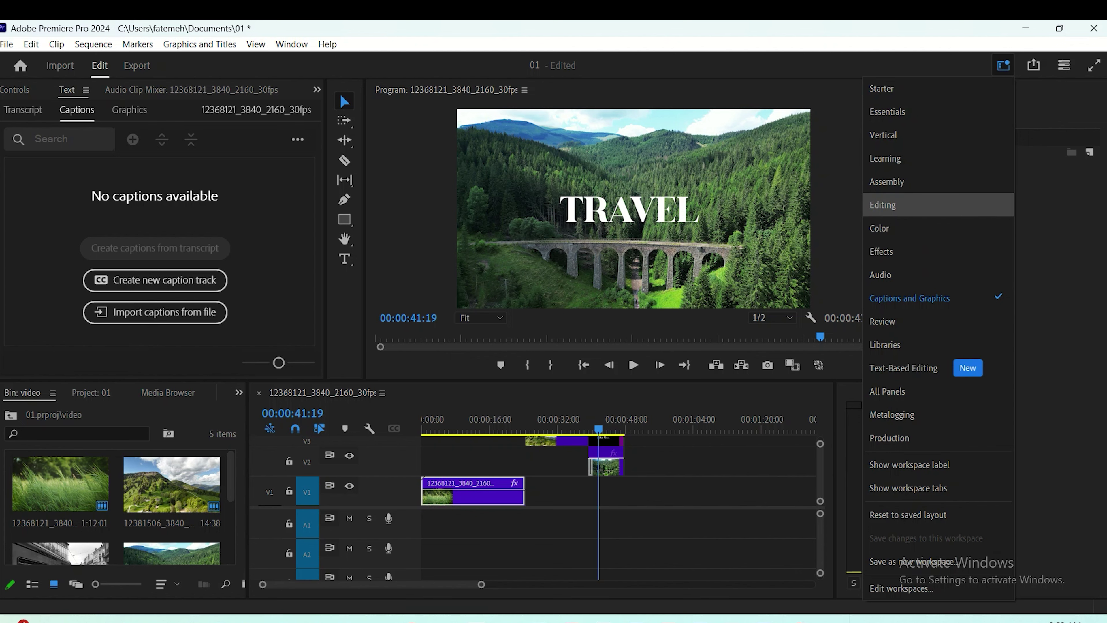
In the Audio workspace, place the flightmode music on A1 at the start of the bridge clip and play it back
left_click(880, 274)
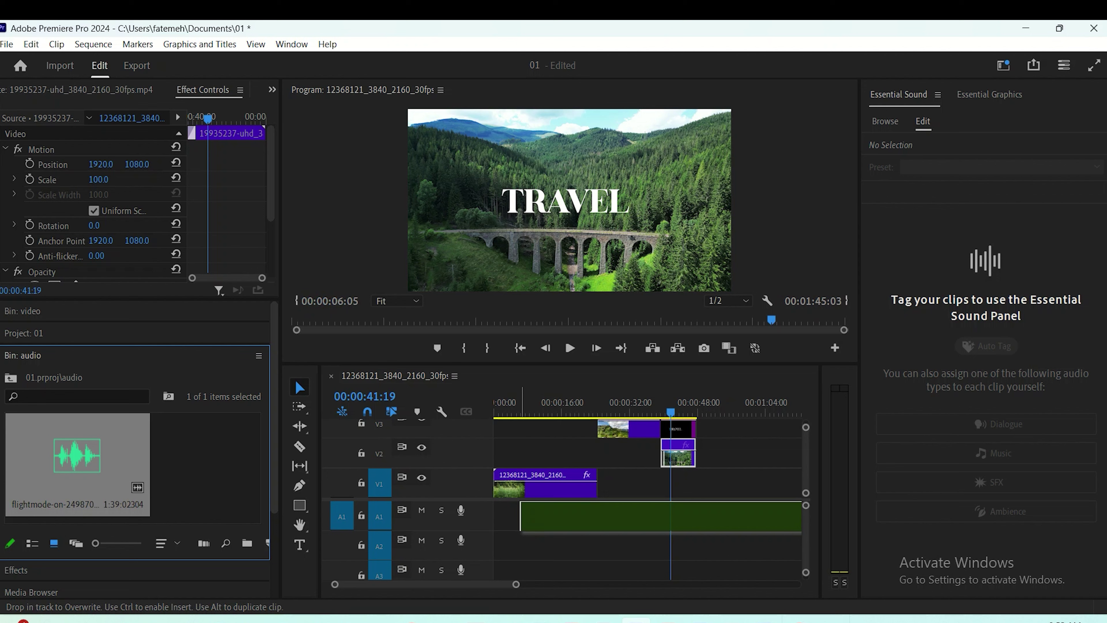
left_click_drag(522, 516, 715, 510)
key("space")
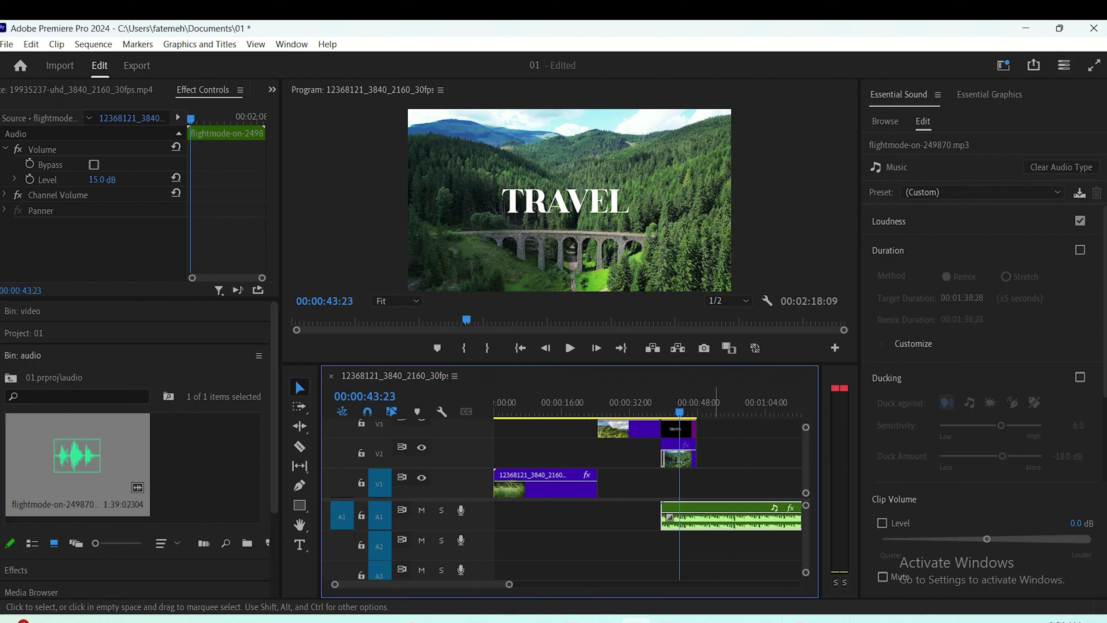
Lower the music clip's volume level to 1.2 dB and play it back
left_click_drag(714, 519, 714, 517)
key("space")
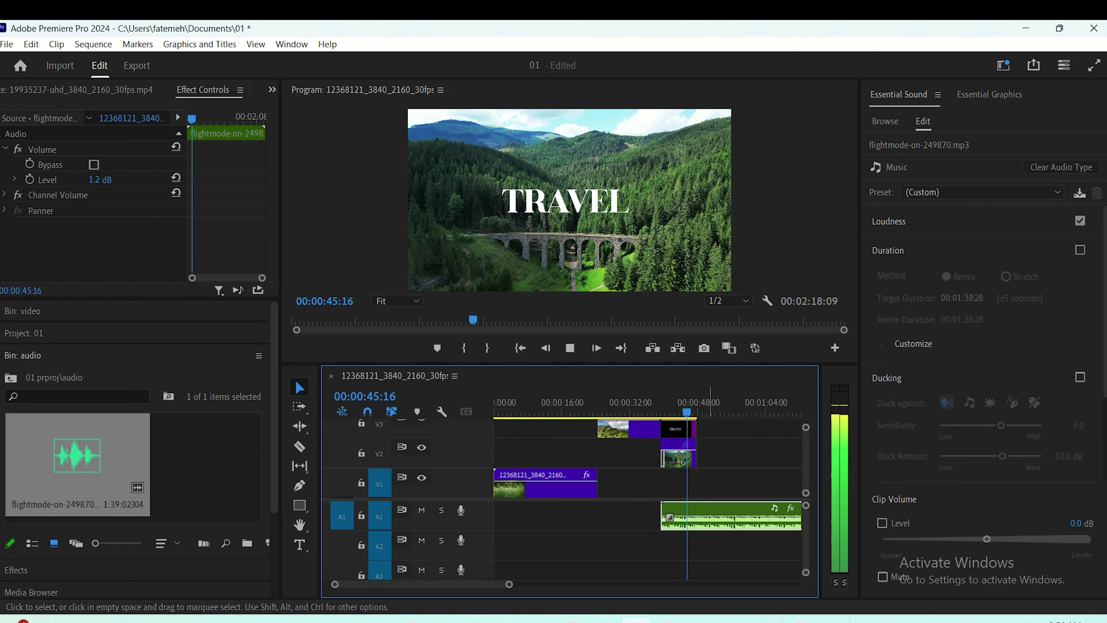
key("space")
Increase the height of track A1 and set the music clip's volume level to 3.5 dB, previewing the sound
left_click_drag(479, 545, 479, 552)
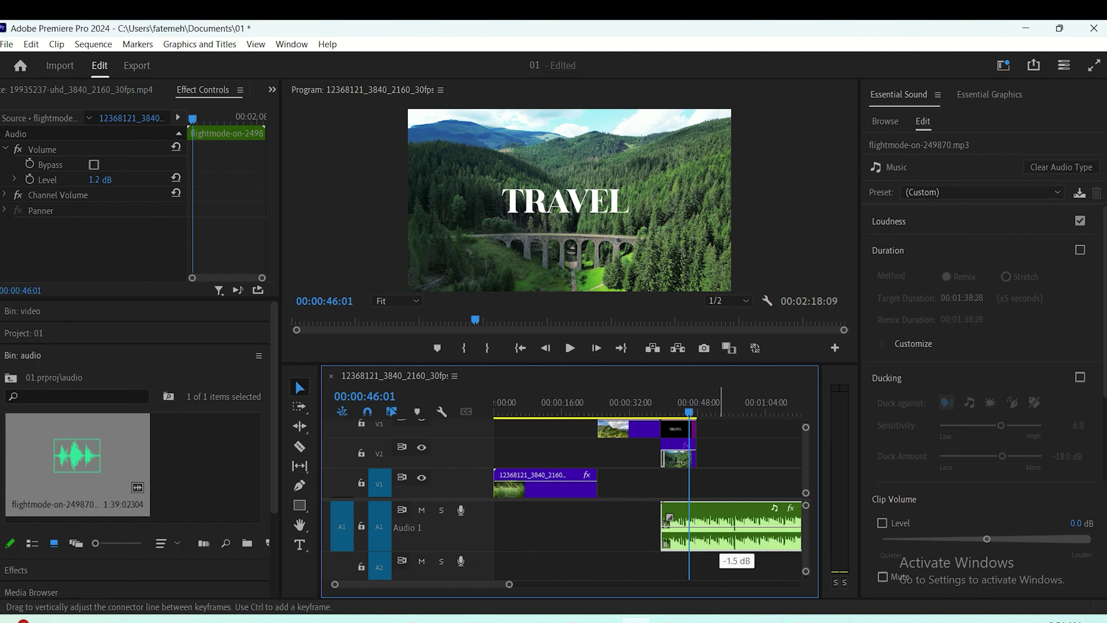
left_click_drag(719, 526, 692, 520)
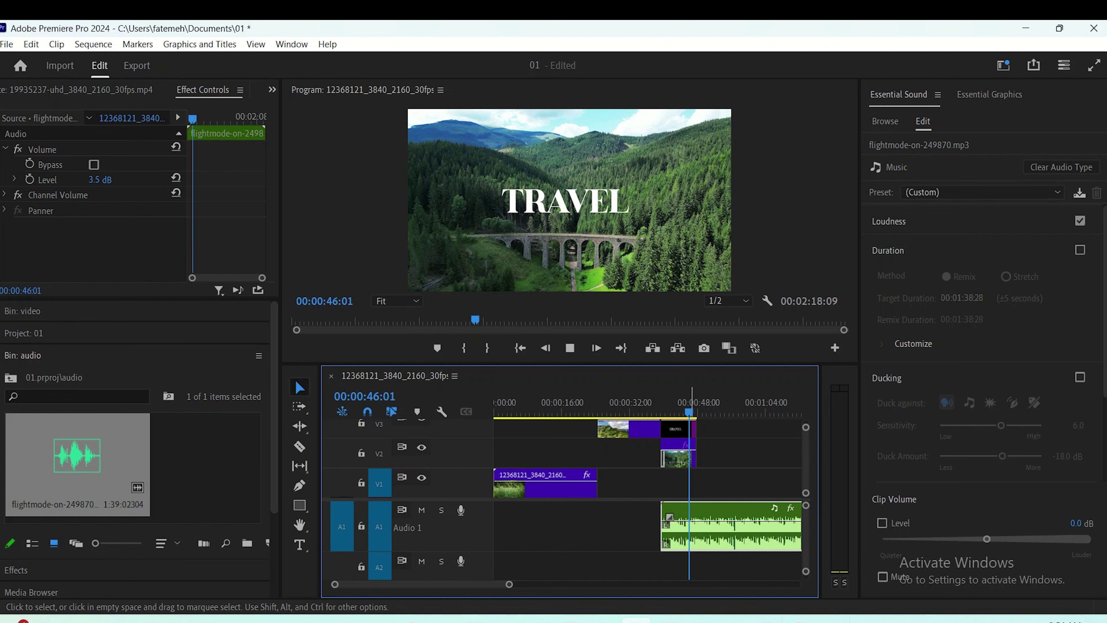
key("space")
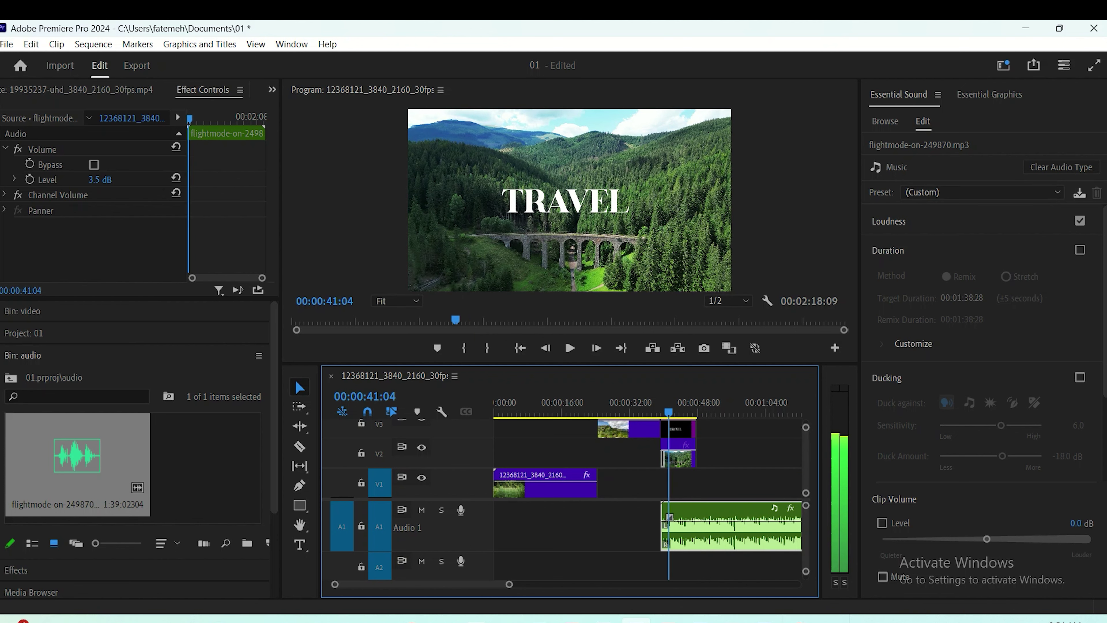
Add two volume keyframes with the Pen tool near the start of the music clip on A1
key("Up")
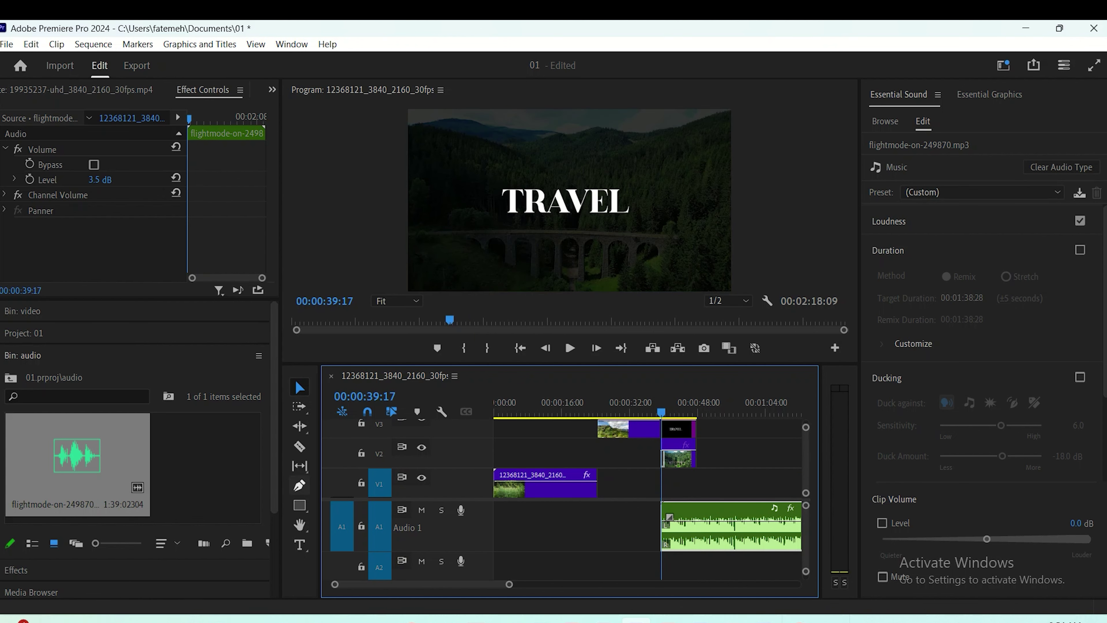
left_click(299, 485)
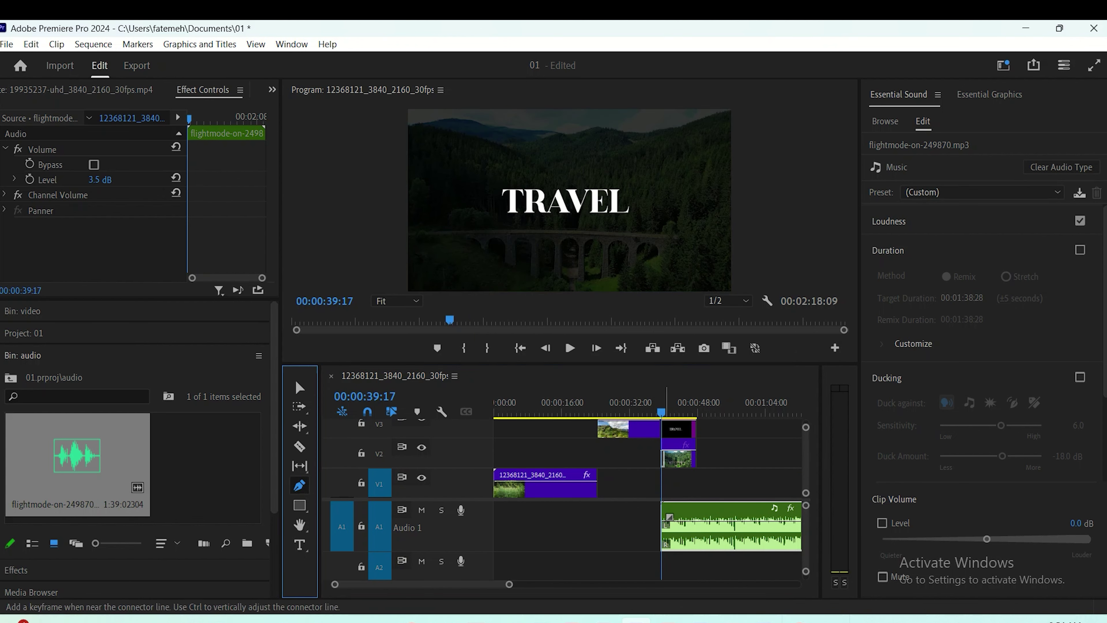
left_click(659, 521)
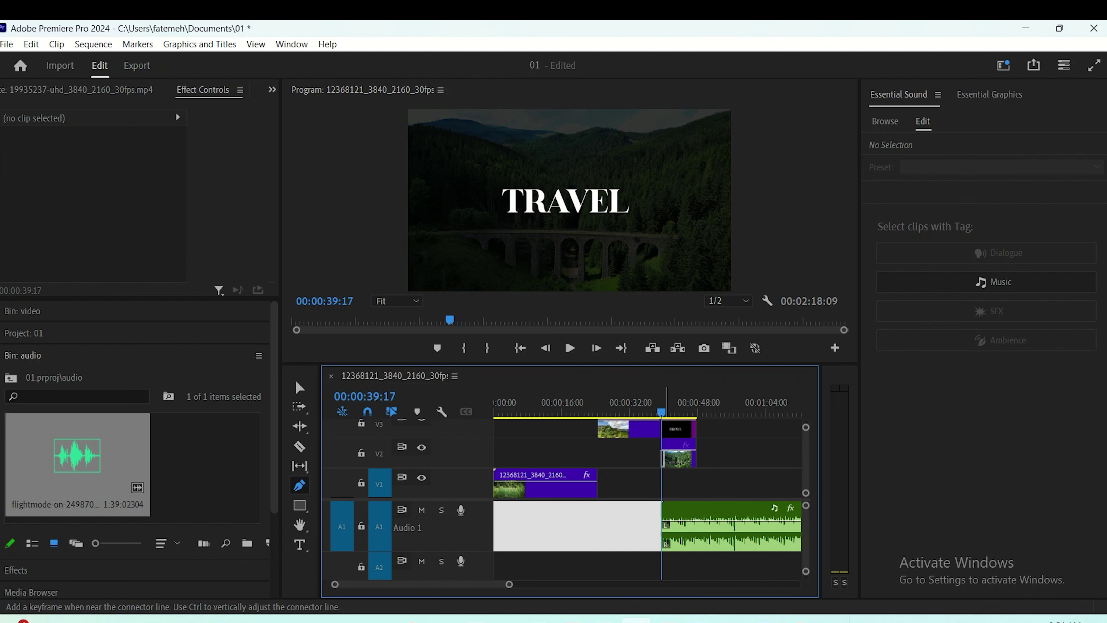
left_click(665, 522)
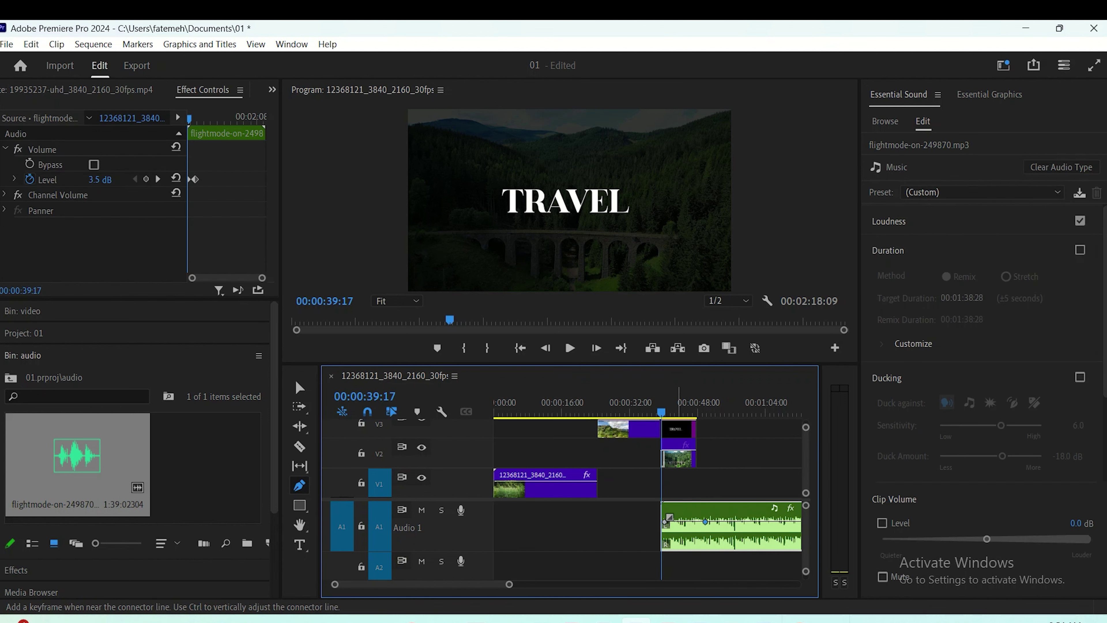
left_click(299, 387)
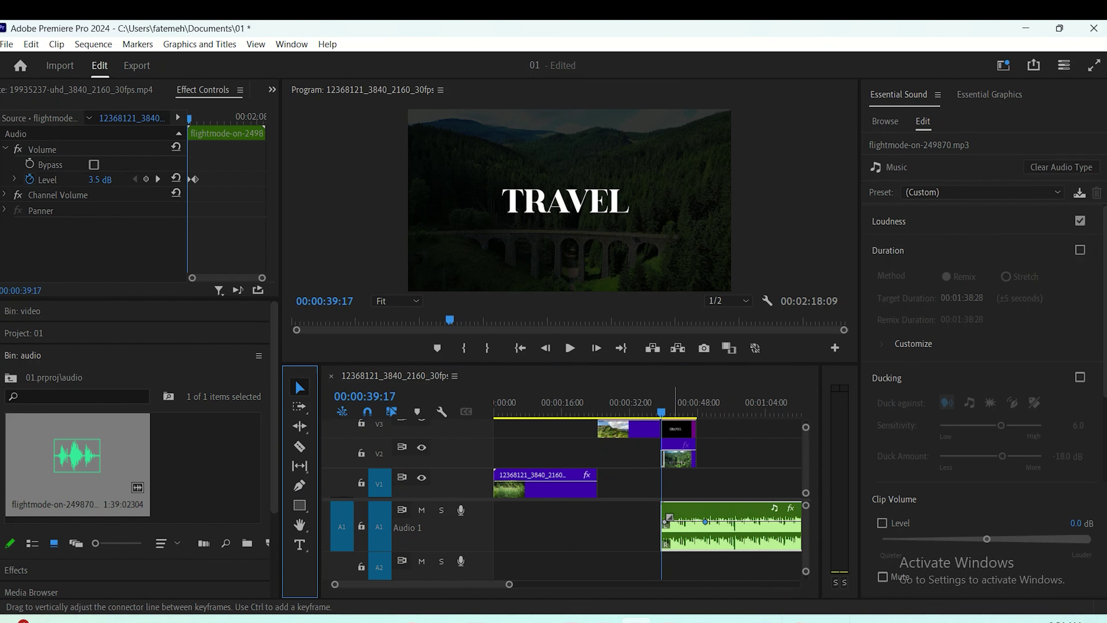
Lower the music clip's first volume keyframe to about -7.2 dB for a fade-in and play it back
left_click_drag(666, 521, 666, 532)
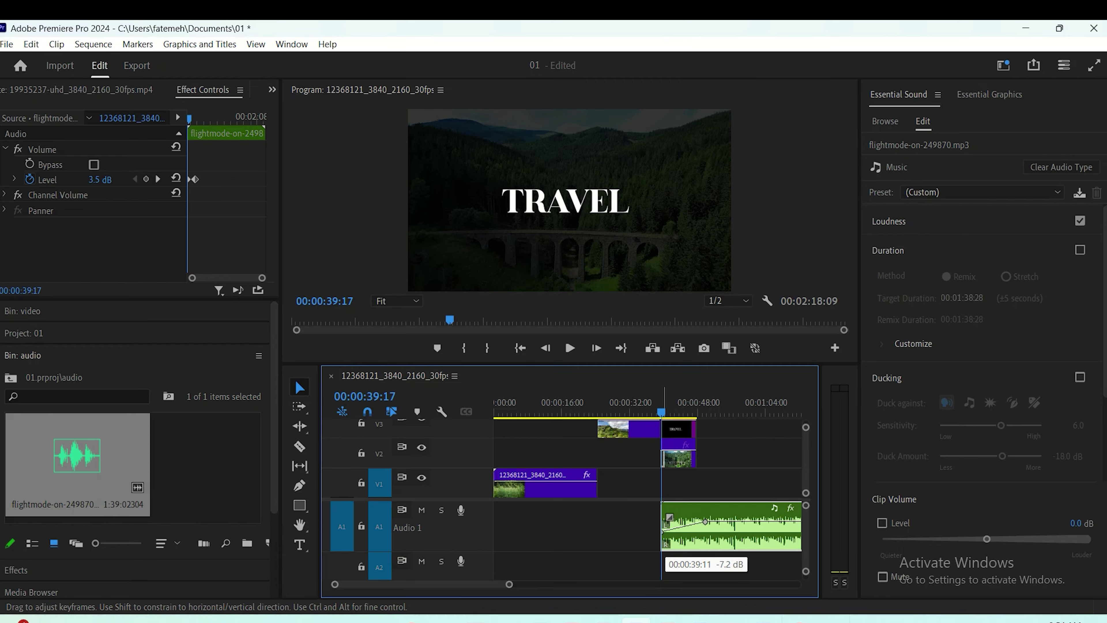
key("space")
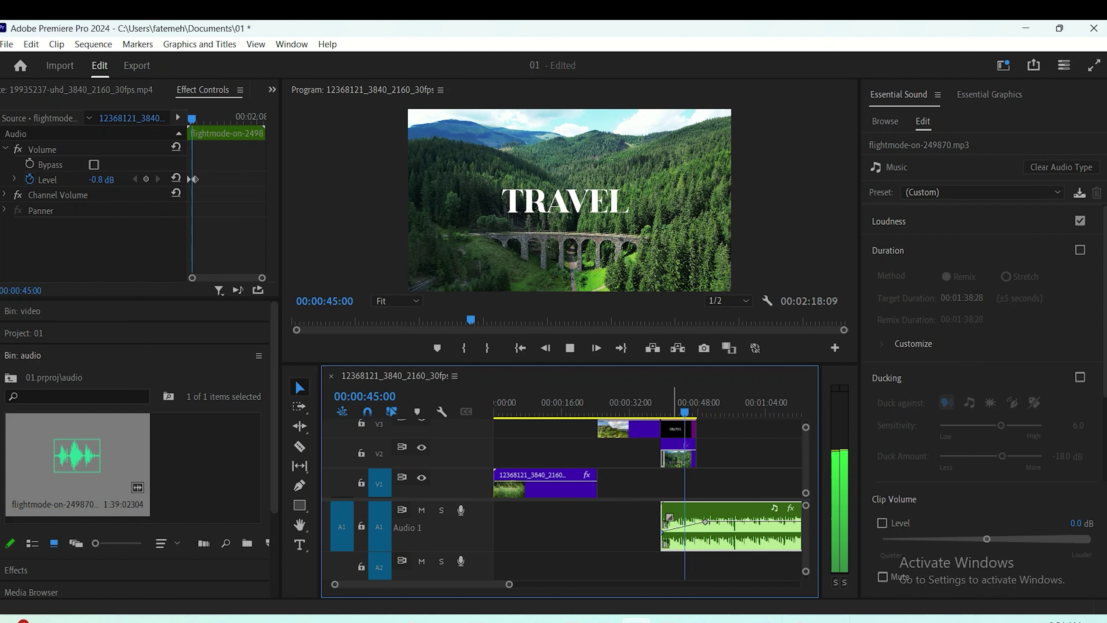
key("space")
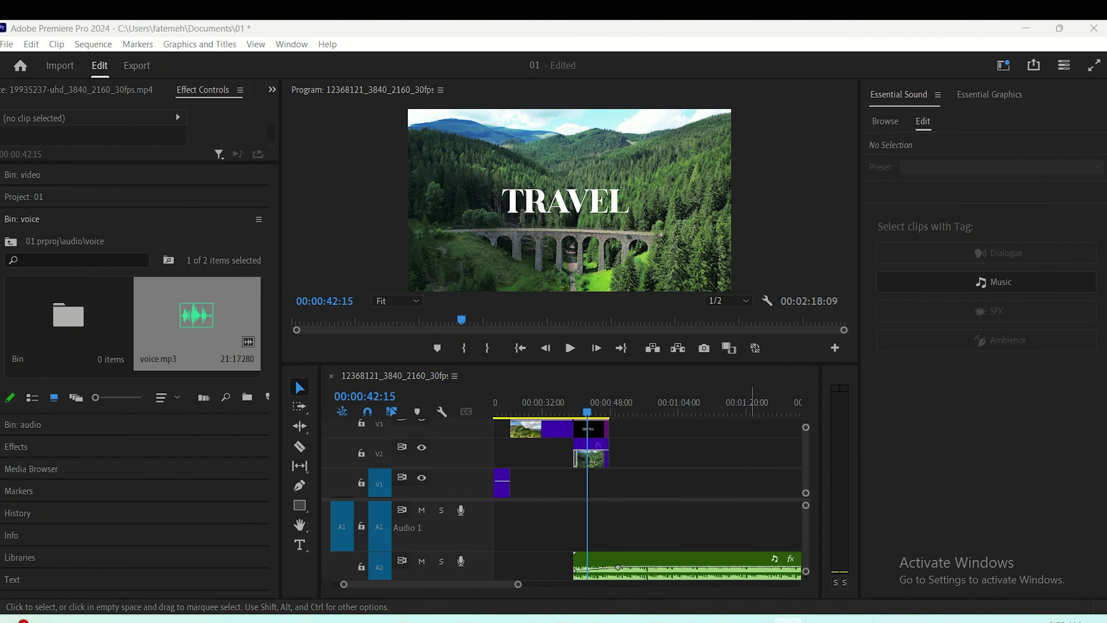
Place voice.mp3 on A1 at the start of the bridge clip and add another audio track
left_click(588, 412)
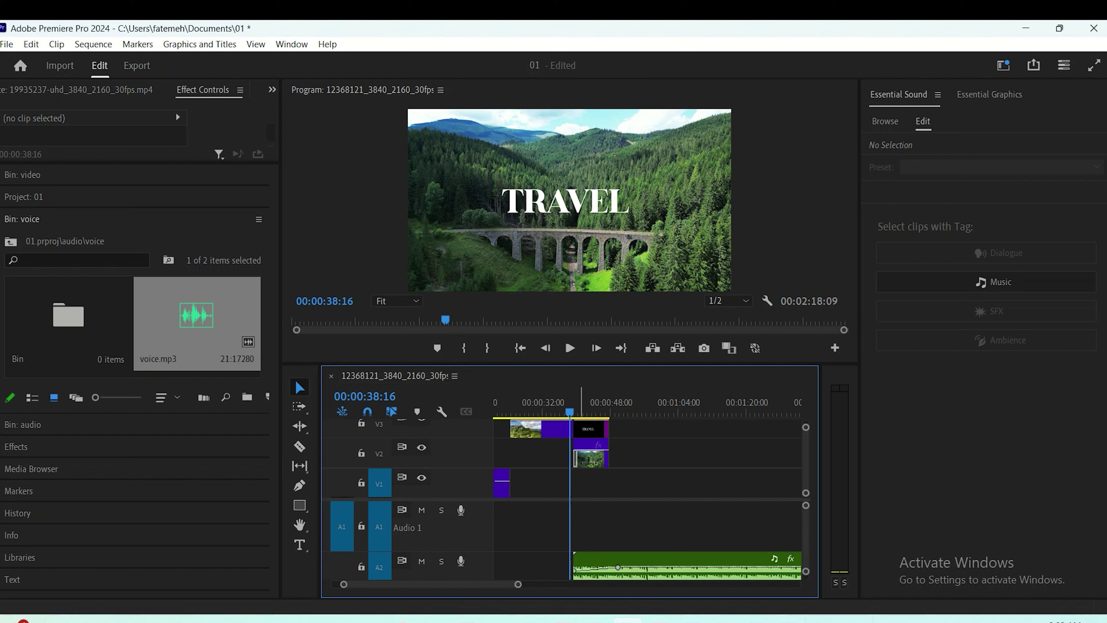
left_click_drag(196, 323, 575, 528)
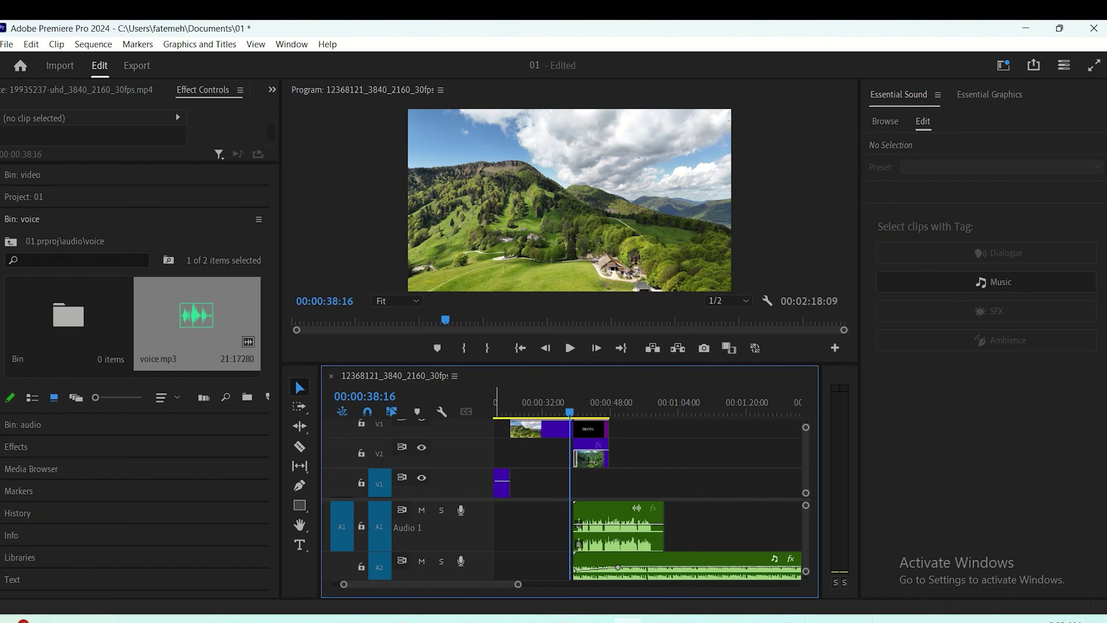
scroll(648, 500, "down", 1)
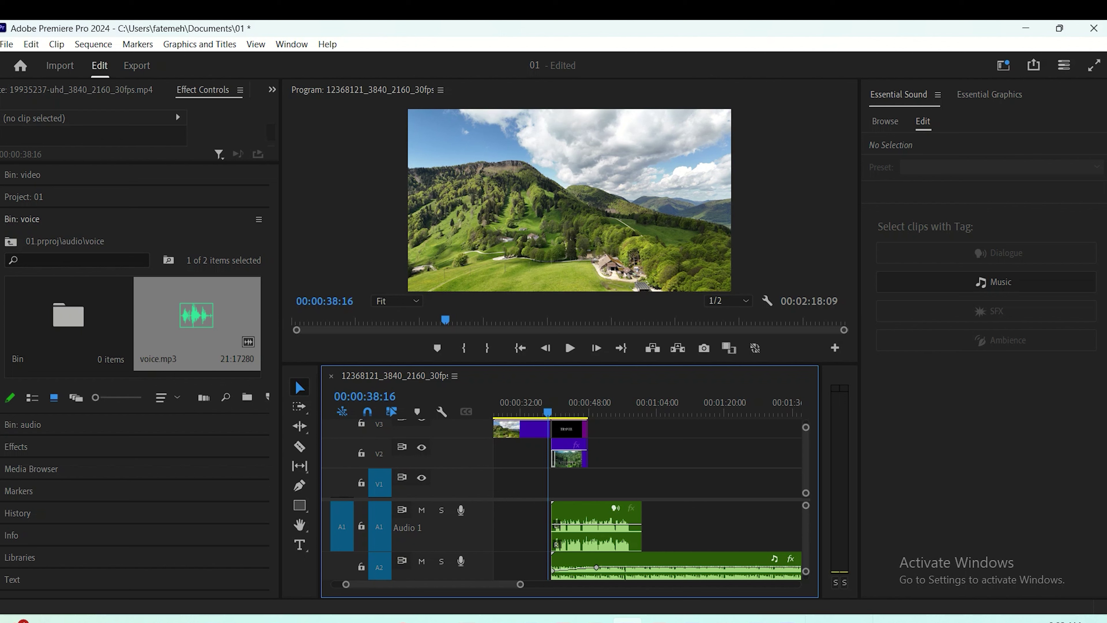
right_click(472, 527)
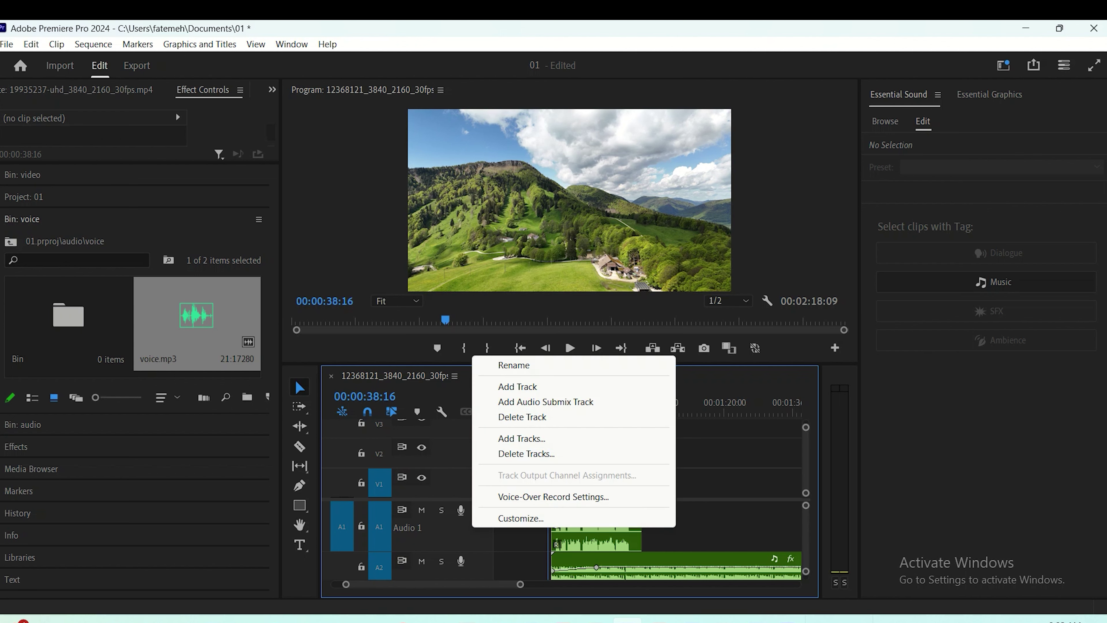
left_click(518, 387)
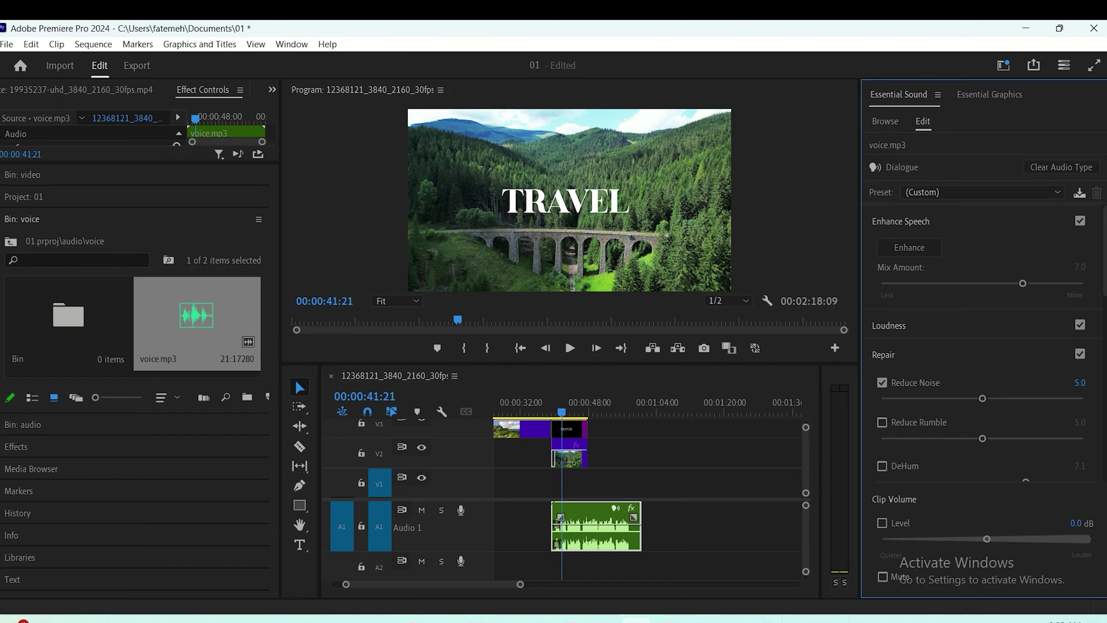
Set Reduce Noise for voice.mp3 to 5.8 while playing the clip back
key("space")
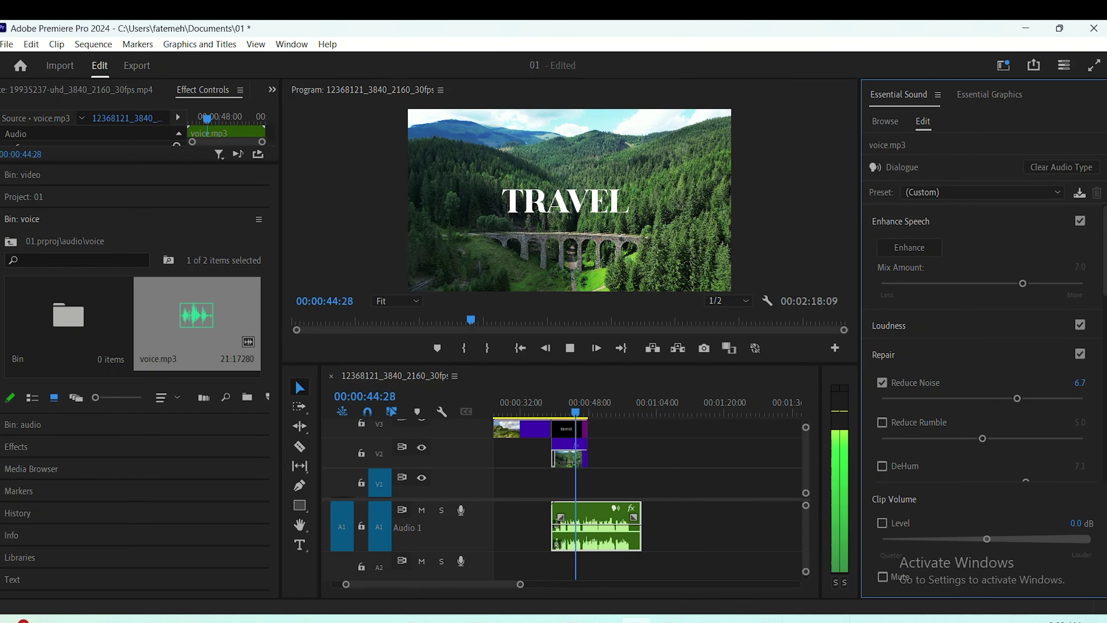
left_click_drag(1017, 399, 999, 399)
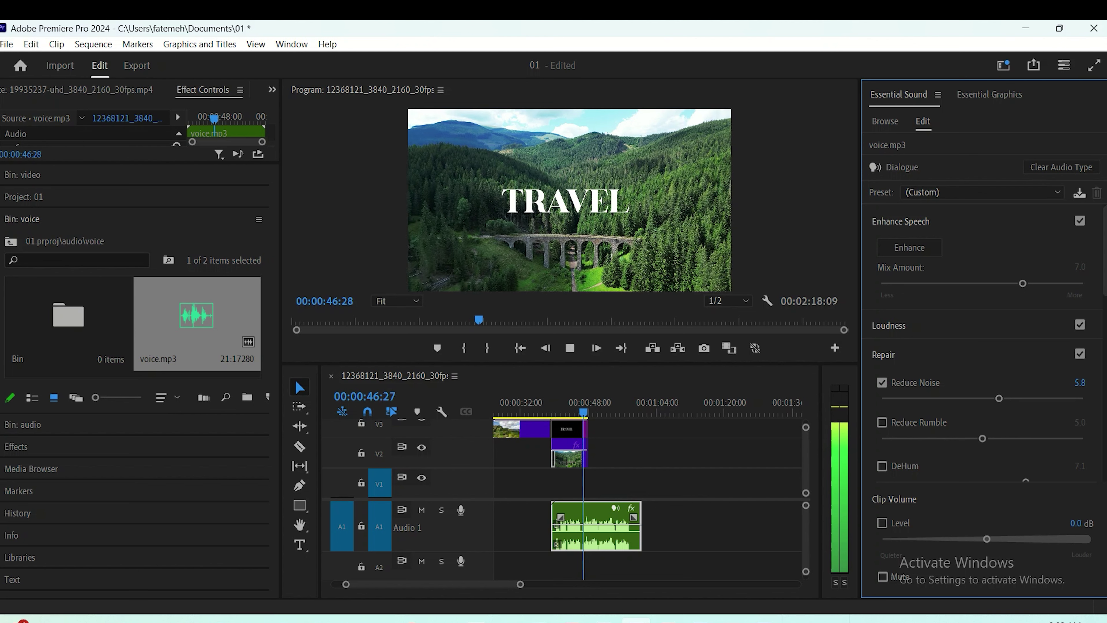
scroll(981, 349, "down", 5)
key("space")
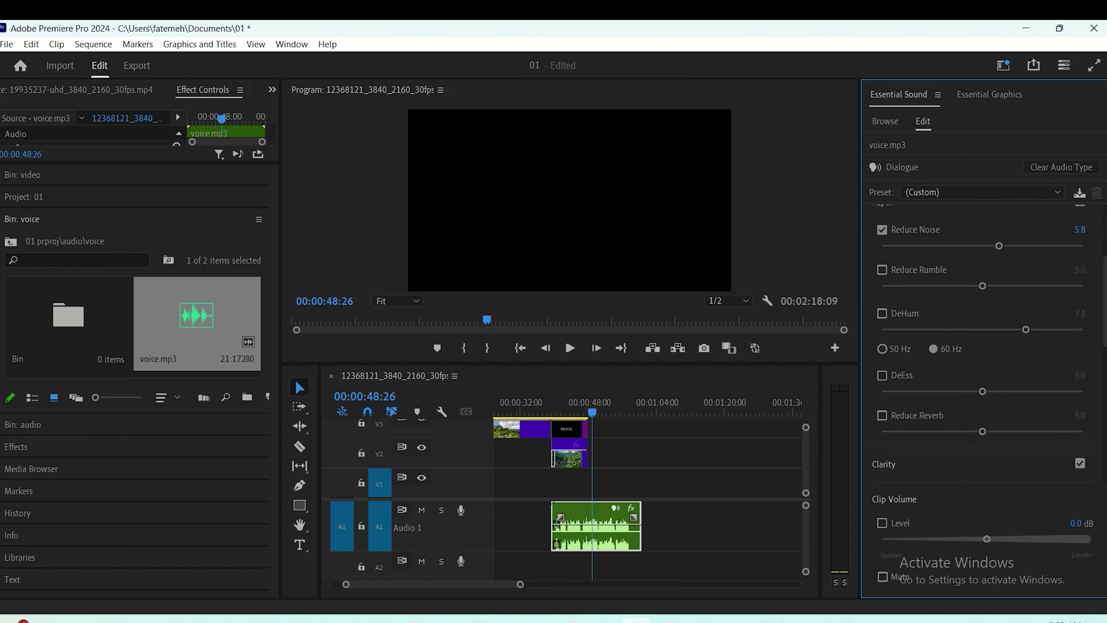
Return the playhead to 00:00:39:28 and try the Old Radio EQ preset on voice.mp3
left_click_drag(592, 412, 554, 412)
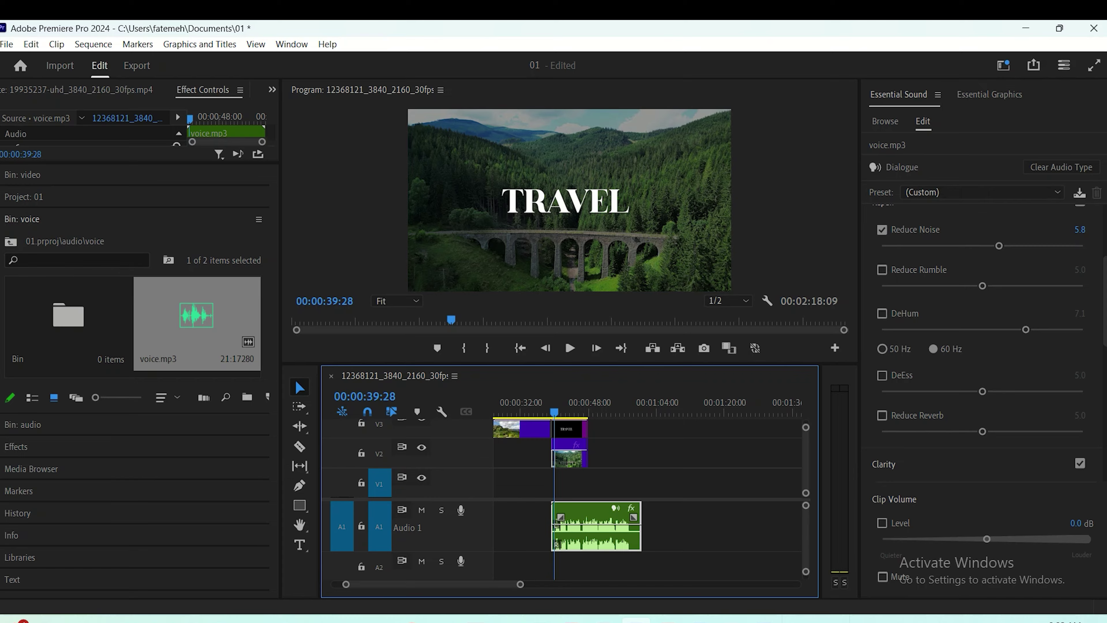
scroll(981, 349, "down", 5)
left_click(1002, 398)
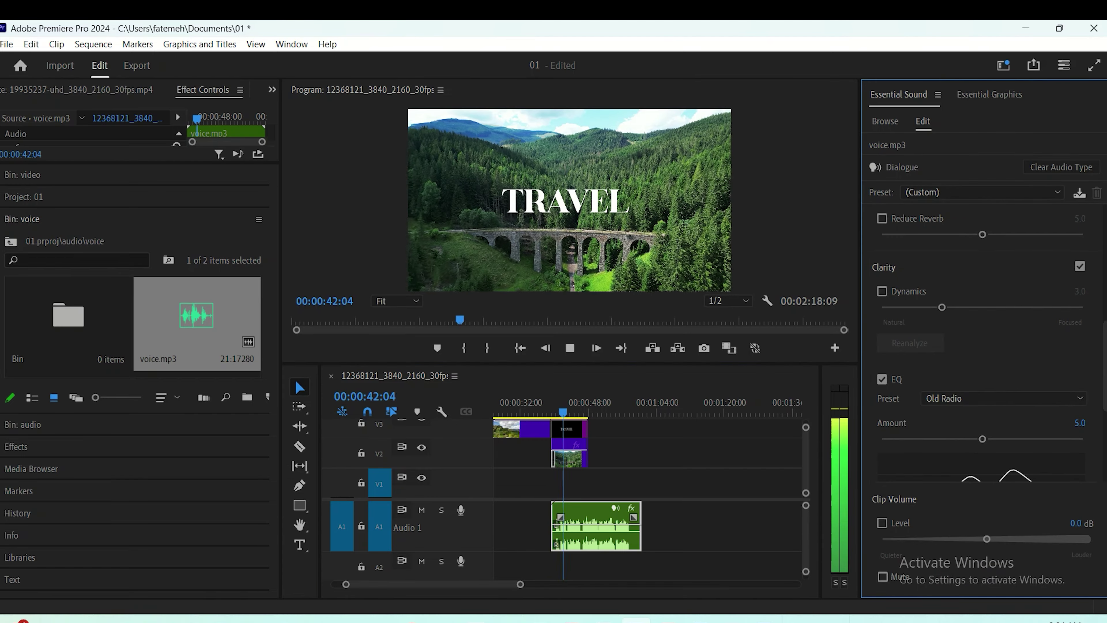
Change the EQ preset of voice.mp3 to On the Telephone and play it back
left_click(1003, 399)
left_click(955, 477)
key("space")
key("space")
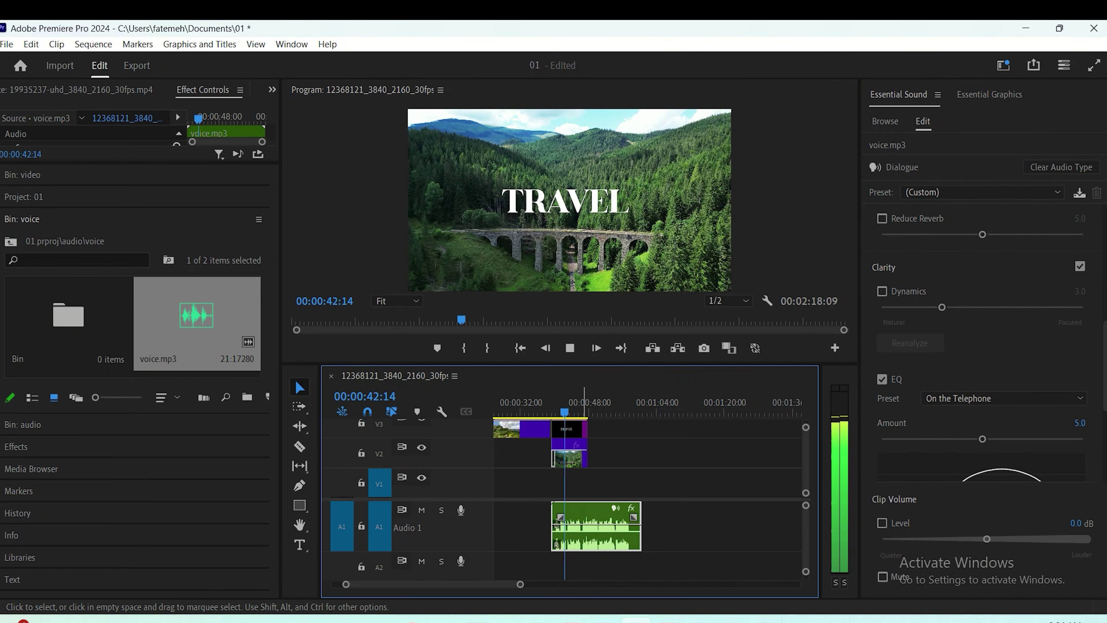
Set the EQ preset of voice.mp3 to Podcast Voice and play the clip back
key("space")
left_click(1003, 398)
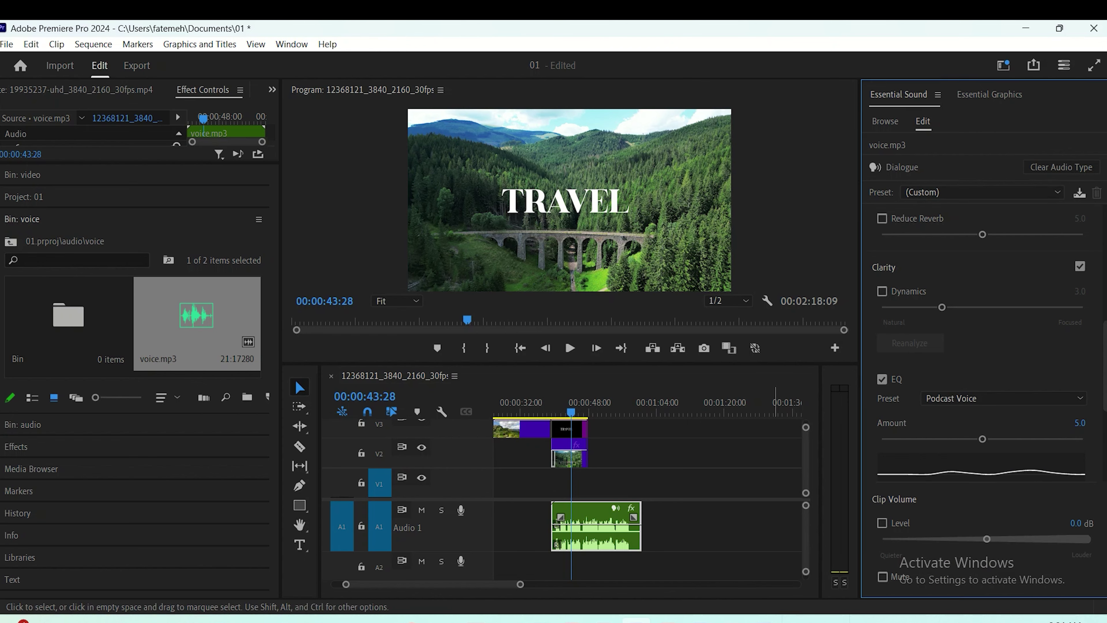
left_click(962, 510)
key("space")
key("space")
Try the Church and Outside the Club reverb presets on voice.mp3 while playing it back
left_click_drag(1105, 367, 1105, 435)
left_click(971, 419)
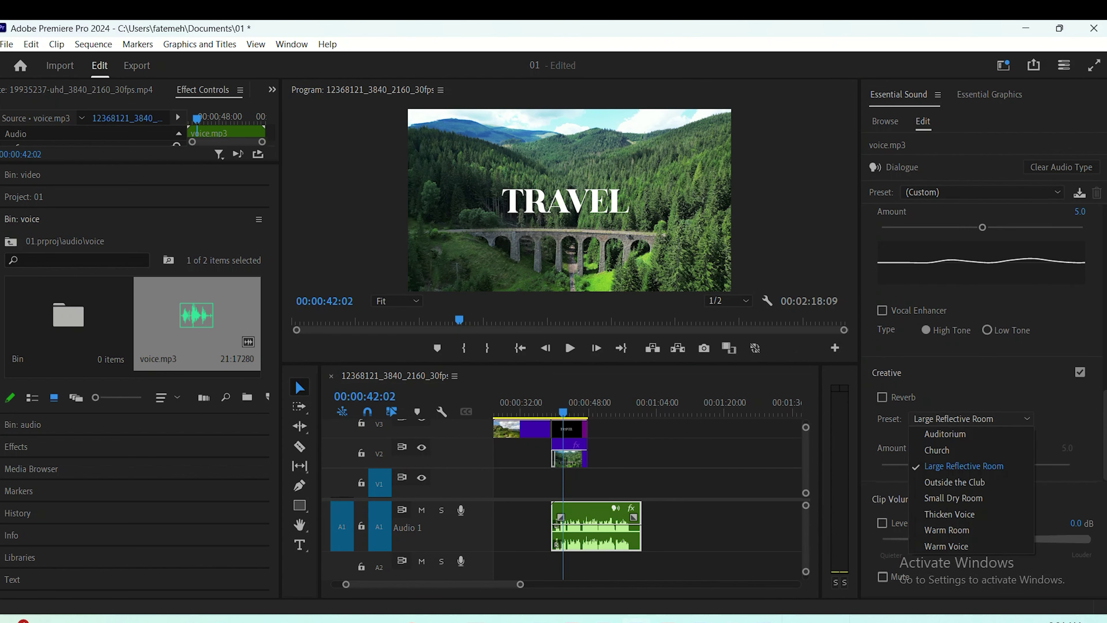
left_click(937, 449)
key("space")
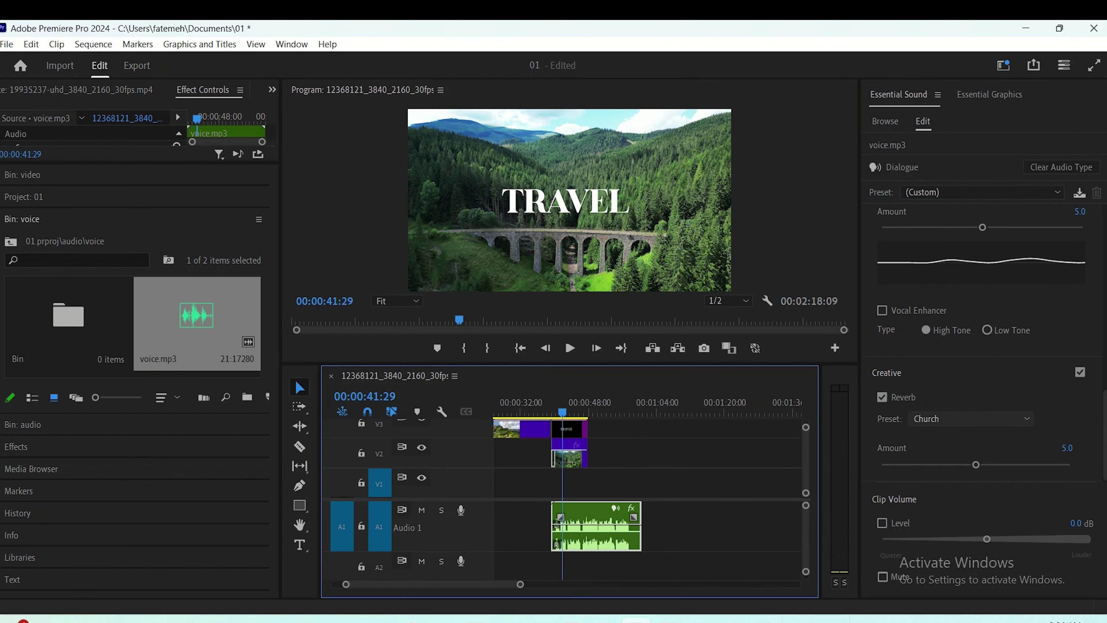
left_click(971, 419)
left_click(959, 462)
left_click(971, 418)
left_click(959, 477)
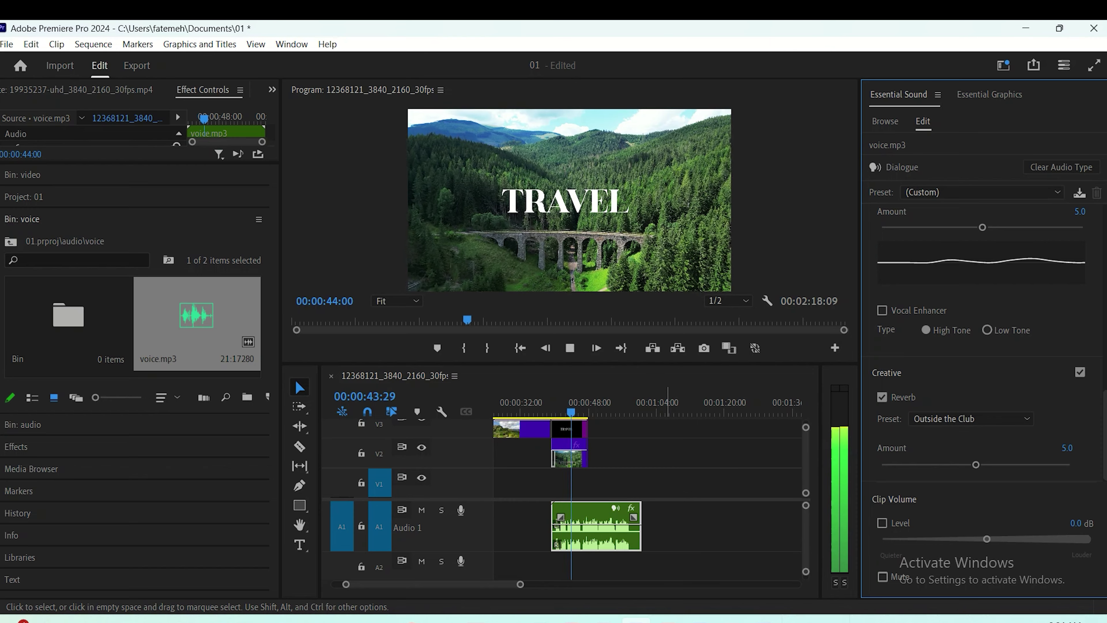
Set the reverb preset of voice.mp3 to Large Reflective Room and its clip volume level to 3.0 dB, checking by playback
left_click(971, 419)
left_click(958, 462)
left_click(552, 412)
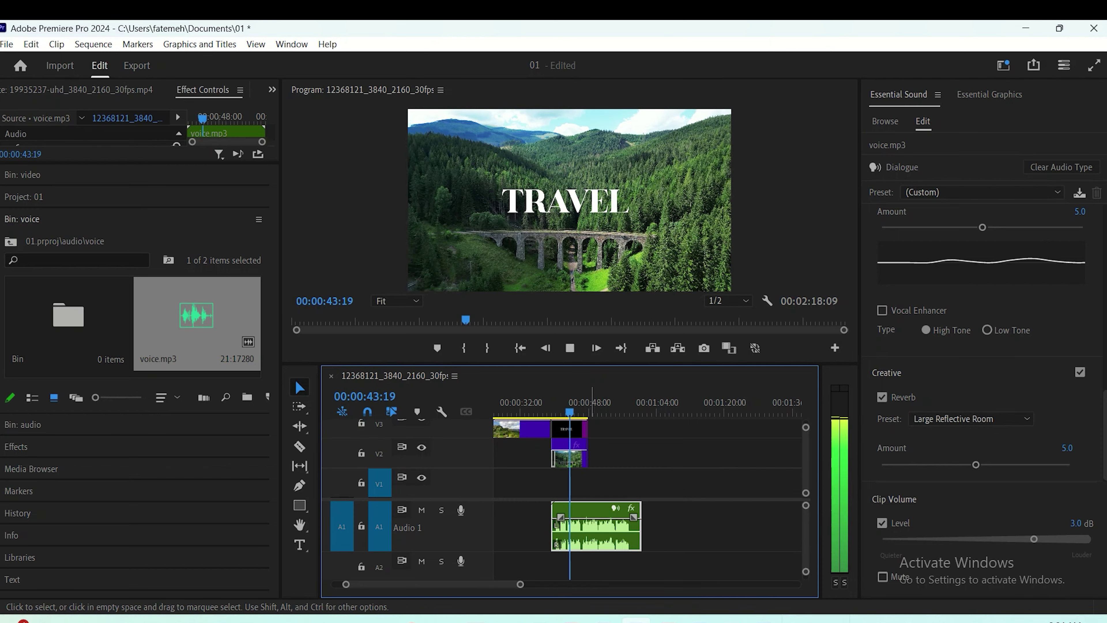
key("space")
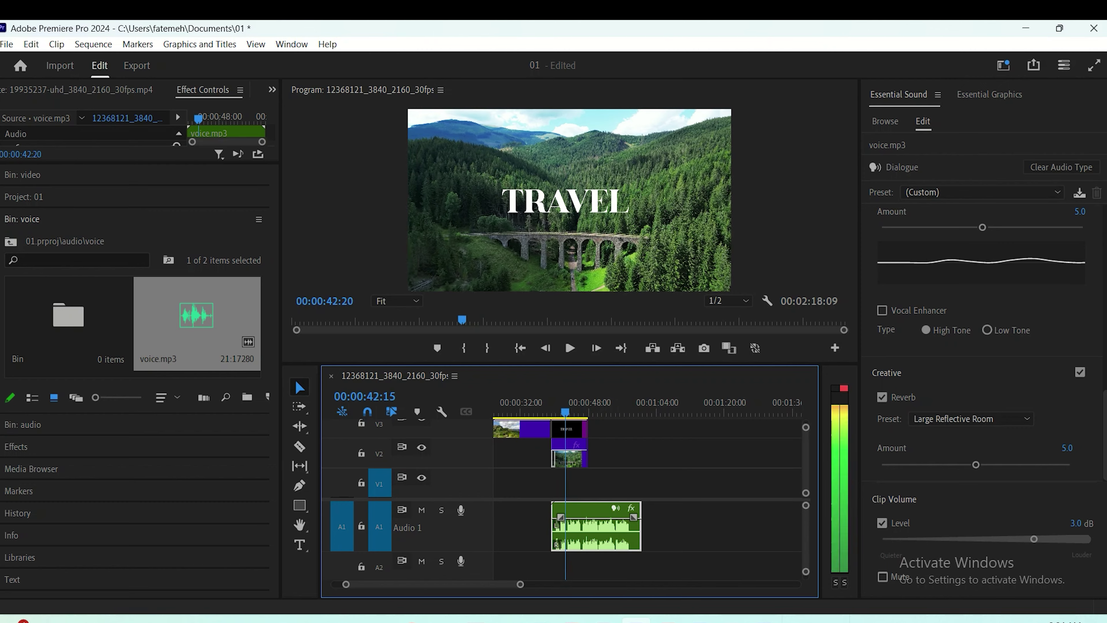
Show the Audio Clip Mixer enlarged and raise the Audio 1 level to 9.6 dB while playing from 00:00:40:18
left_click_drag(566, 412, 557, 411)
left_click(273, 90)
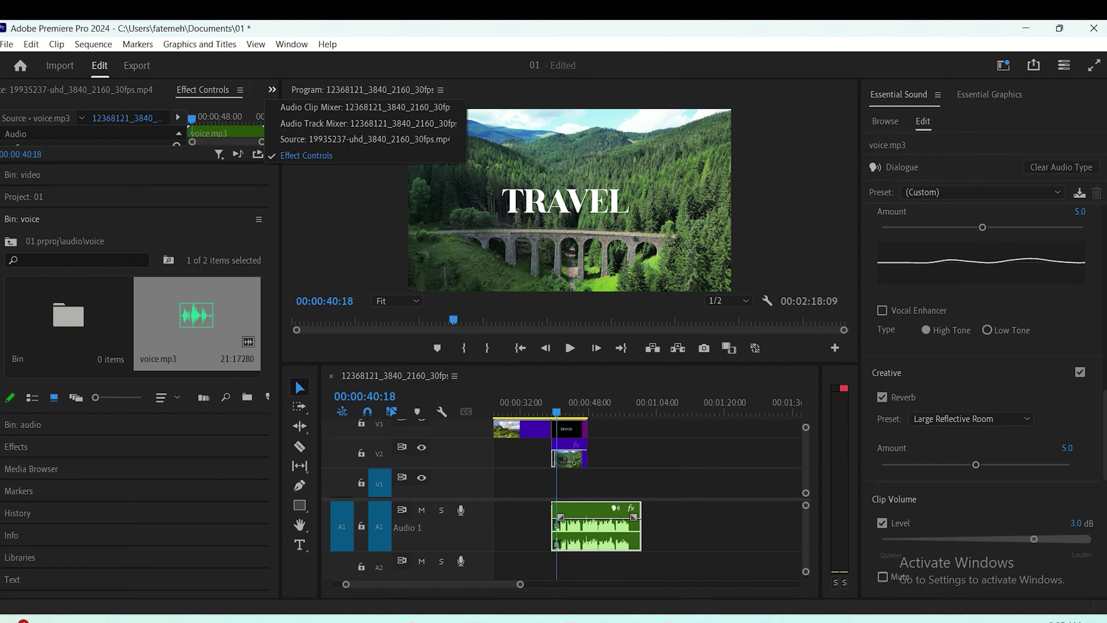
left_click(358, 107)
left_click_drag(143, 163, 144, 485)
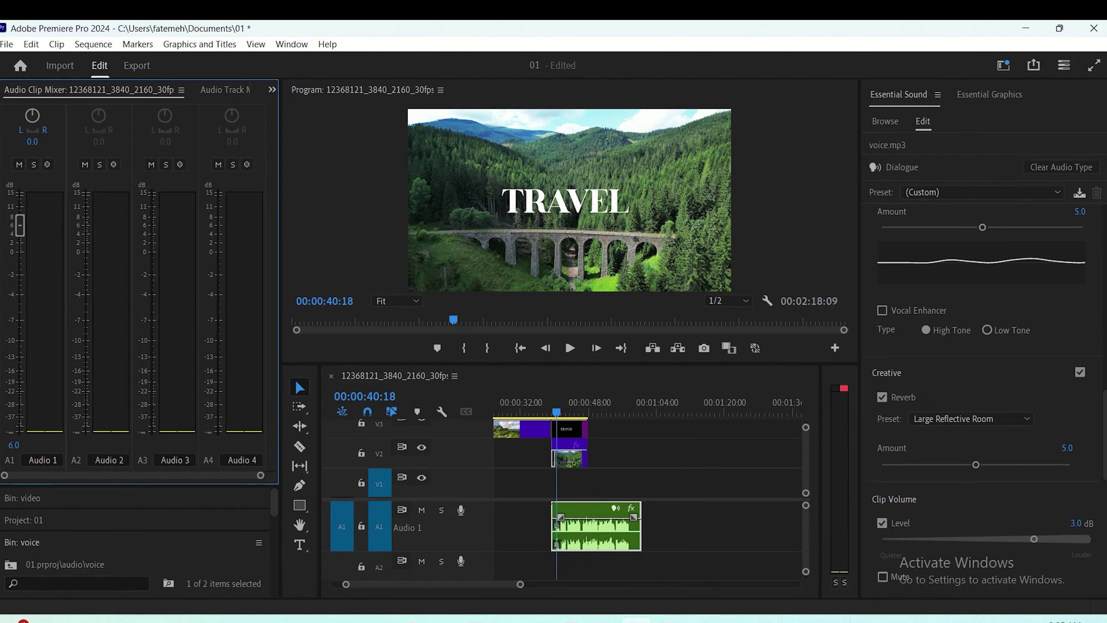
key("space")
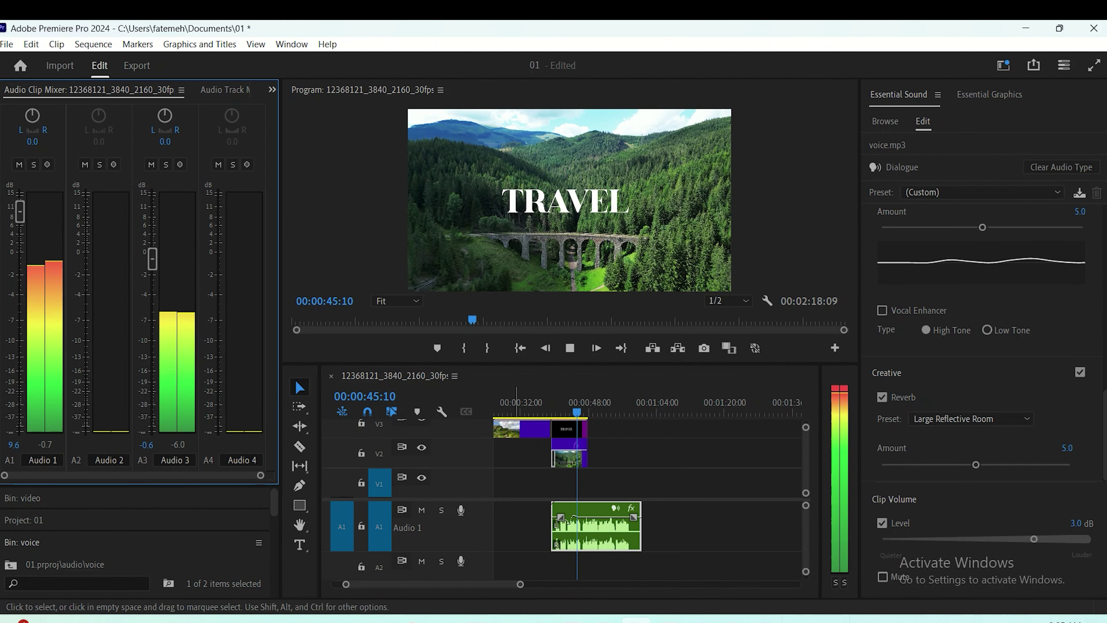
key("space")
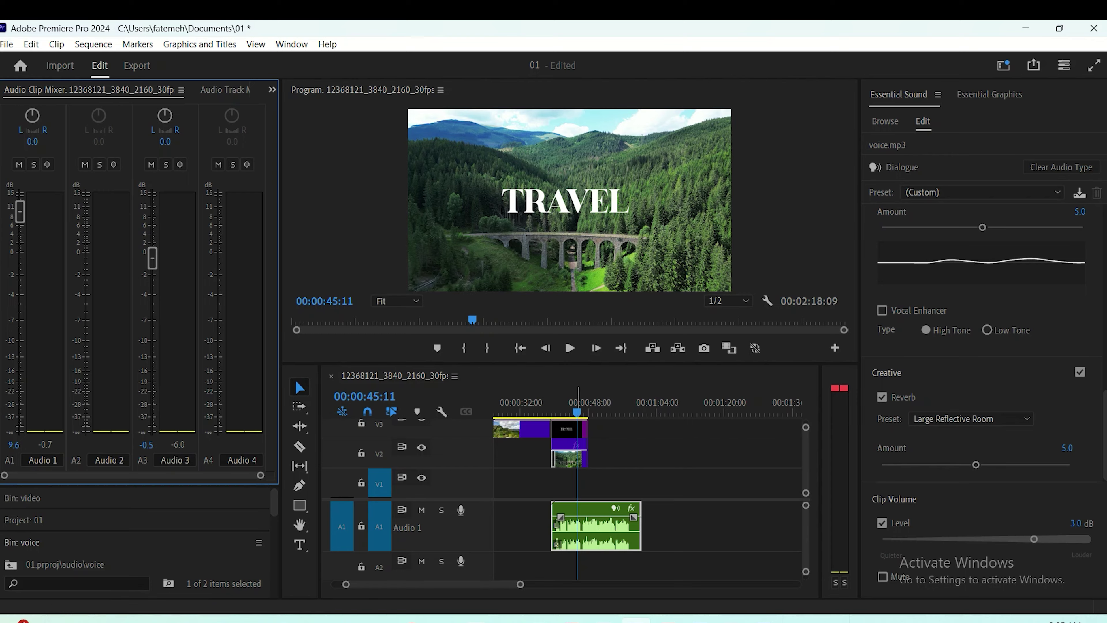
Play the bridge clip again from its start and lower the Audio 1 level in the Audio Clip Mixer
left_click_drag(577, 411, 552, 412)
key("space")
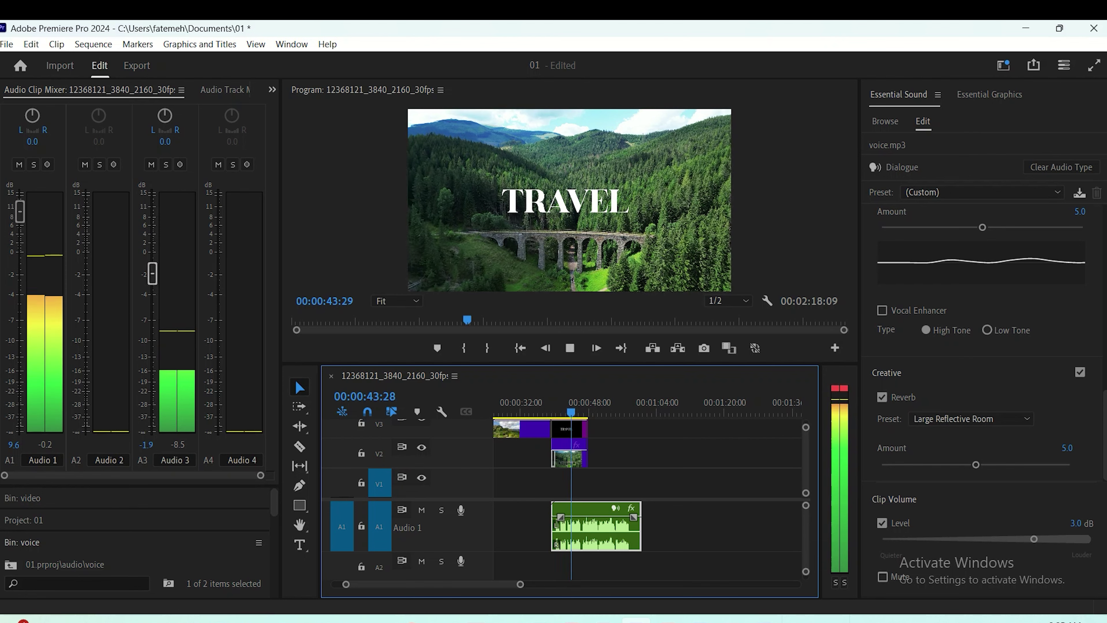
left_click_drag(20, 211, 20, 233)
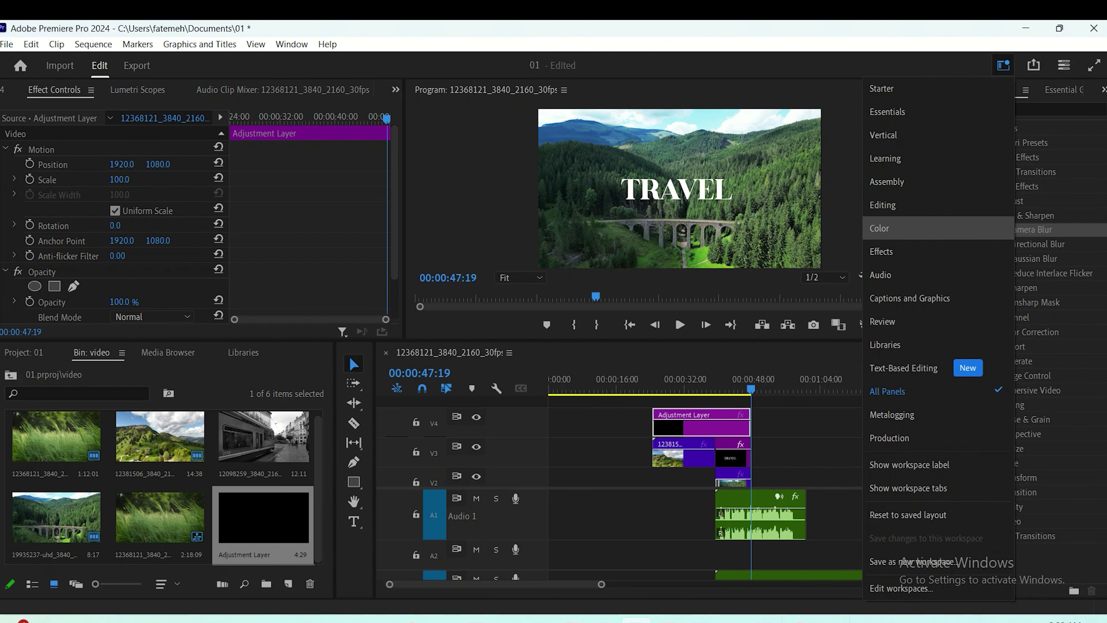
Switch to the Color workspace and set the adjustment layer's Sharpen to 9.7, Vibrance to 16.8 and Saturation to 104.4
left_click(879, 228)
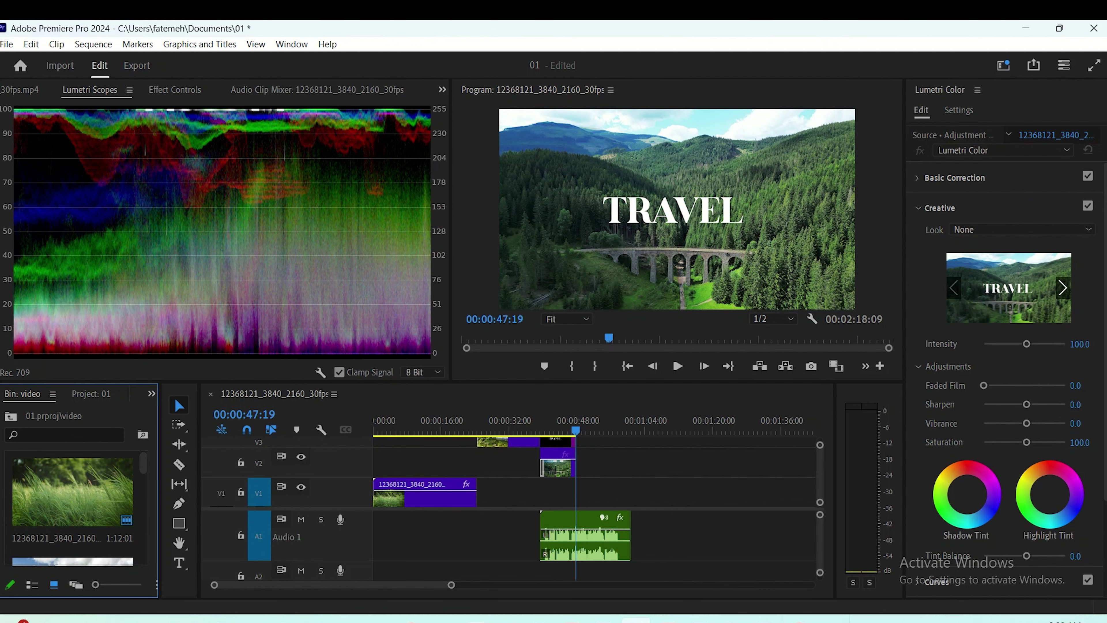
scroll(1007, 379, "down", 5)
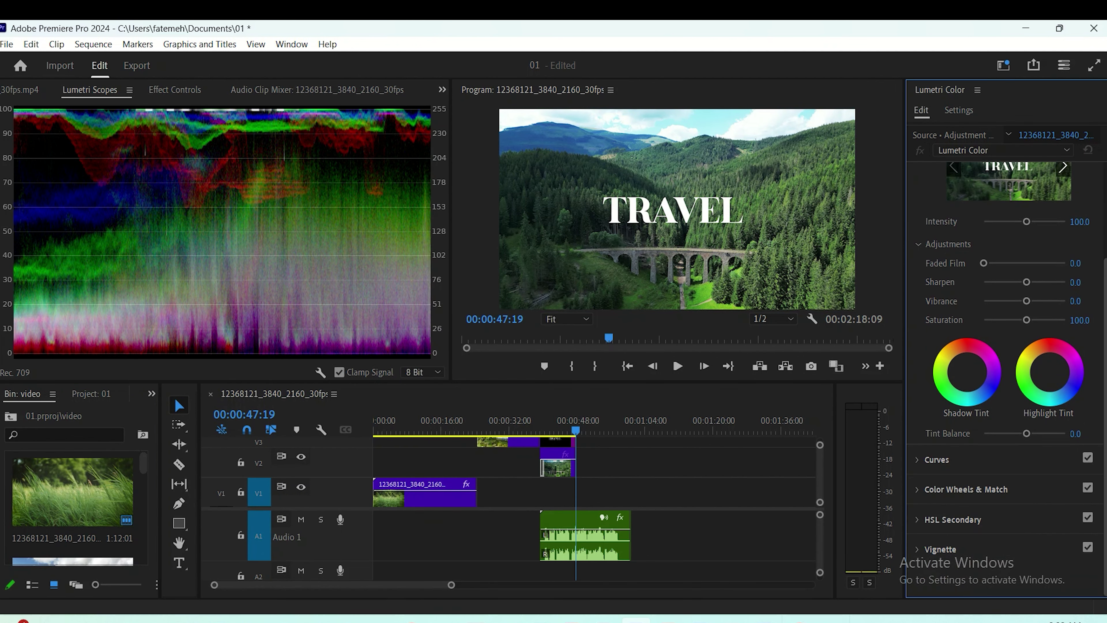
left_click_drag(575, 429, 561, 429)
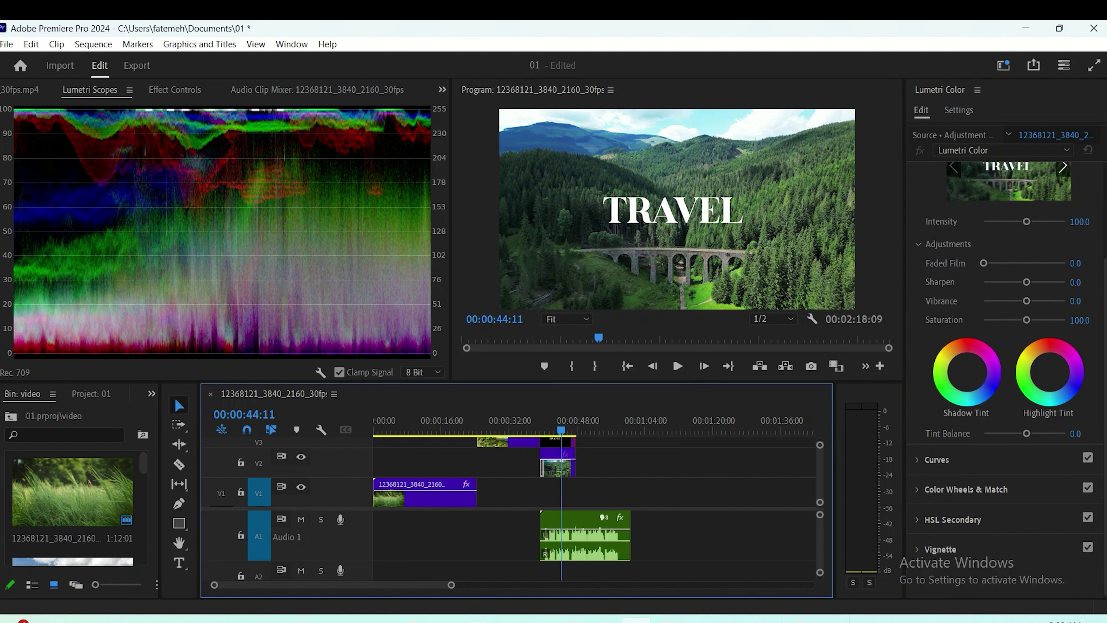
scroll(547, 472, "up", 2)
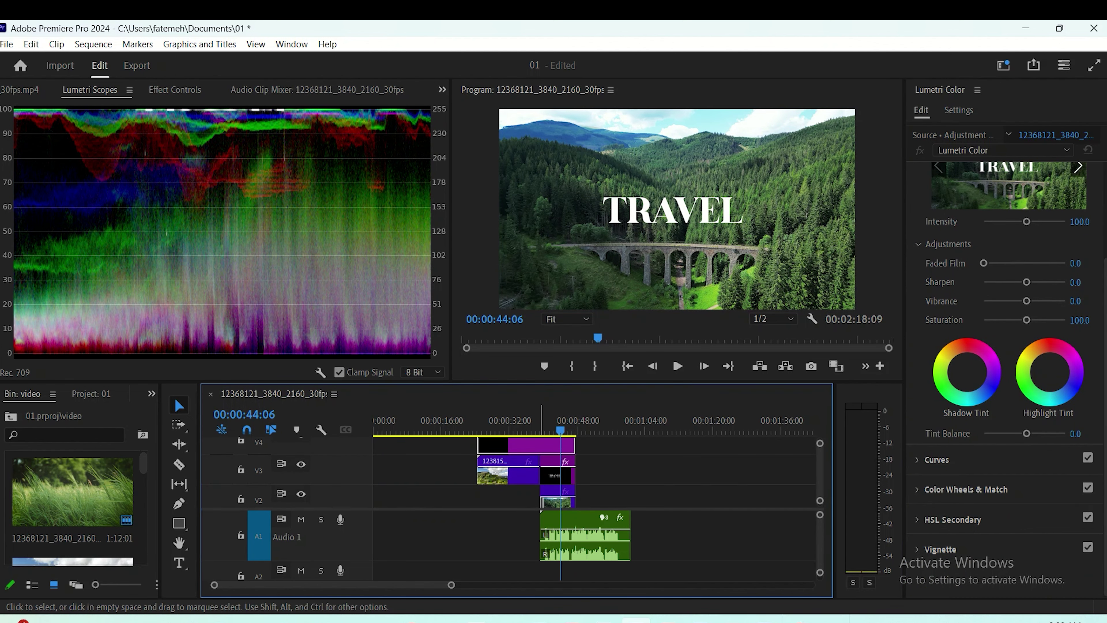
mouse_move(1026, 282)
left_mouse_down()
mouse_move(1037, 282)
mouse_move(1000, 282)
mouse_move(1029, 282)
mouse_move(1003, 301)
mouse_move(1033, 301)
left_mouse_up()
mouse_move(1026, 320)
left_mouse_down()
mouse_move(1040, 320)
mouse_move(1028, 320)
left_mouse_up()
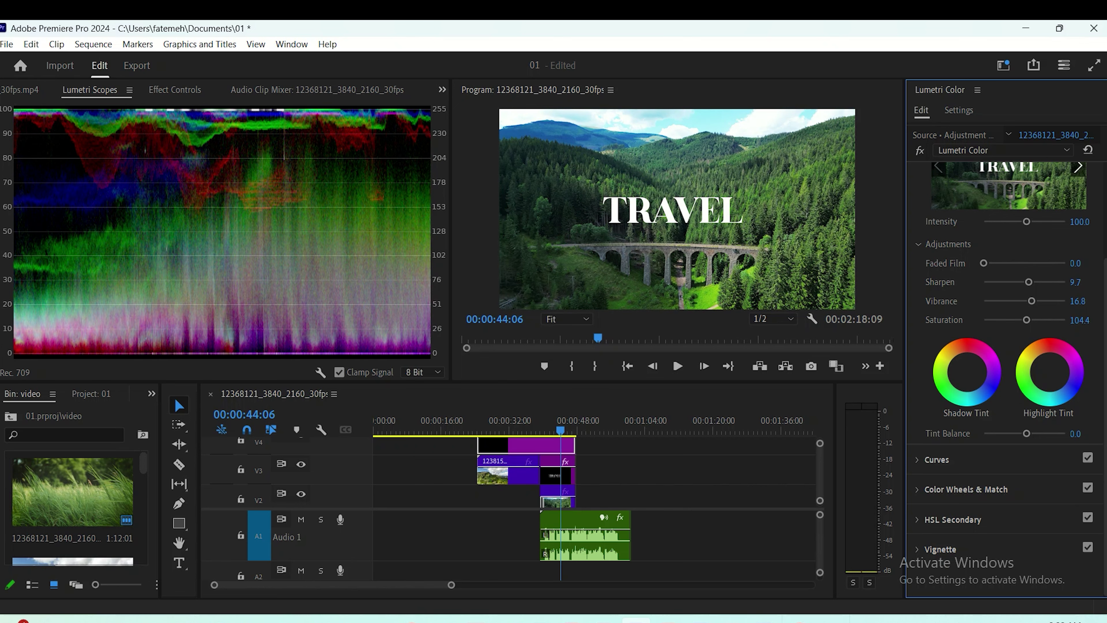
In the adjustment layer's Basic Correction, set Exposure to -0.3, Contrast to 25.7 and Highlights to -22.1
scroll(1028, 323, "up", 3)
left_click(955, 178)
left_click_drag(1027, 389, 1038, 407)
left_click_drag(1026, 426, 1017, 426)
Nudge the adjustment layer's curve slightly in Curves and look over the Color Wheels & Match section
scroll(1017, 426, "down", 2)
left_click(936, 460)
left_click_drag(1004, 326, 1006, 328)
scroll(1006, 328, "up", 2)
left_click(936, 237)
left_click(959, 267)
left_click(959, 267)
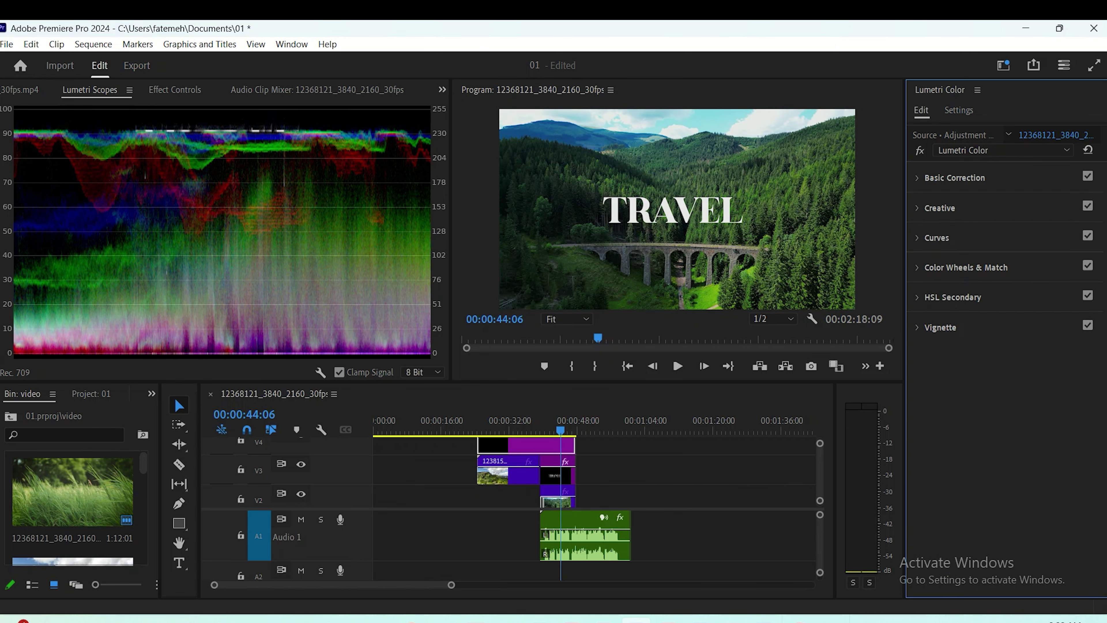
Reopen the Basic Correction settings and play the graded footage from the start of the bridge clip to review it
left_click(952, 178)
scroll(981, 322, "down", 2)
left_click(542, 426)
key("space")
left_click(537, 426)
key("space")
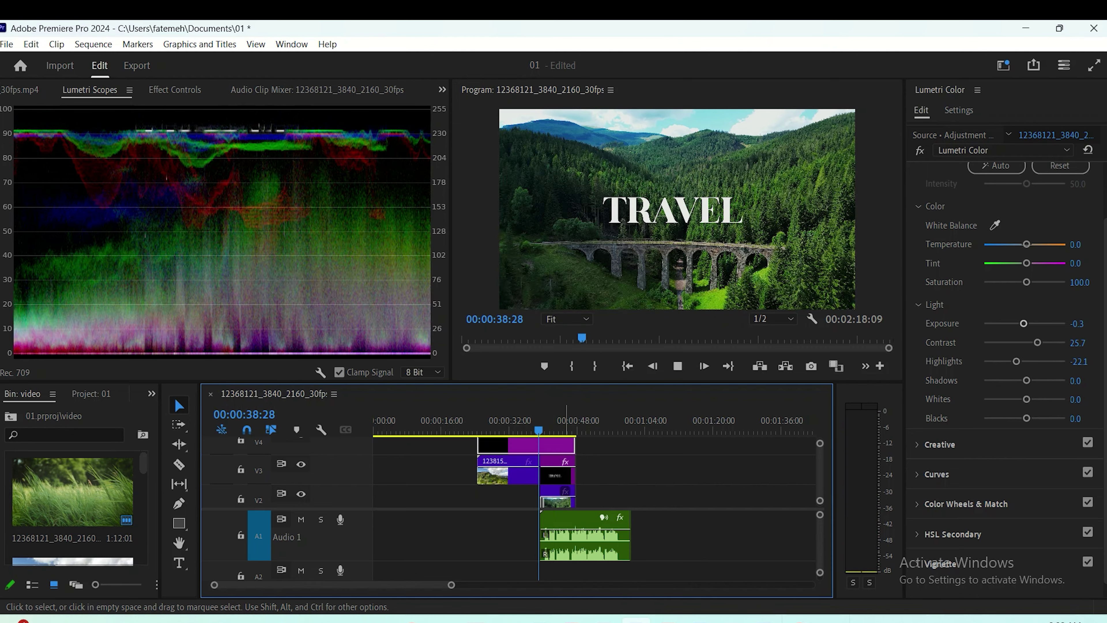
left_click(537, 426)
key("space")
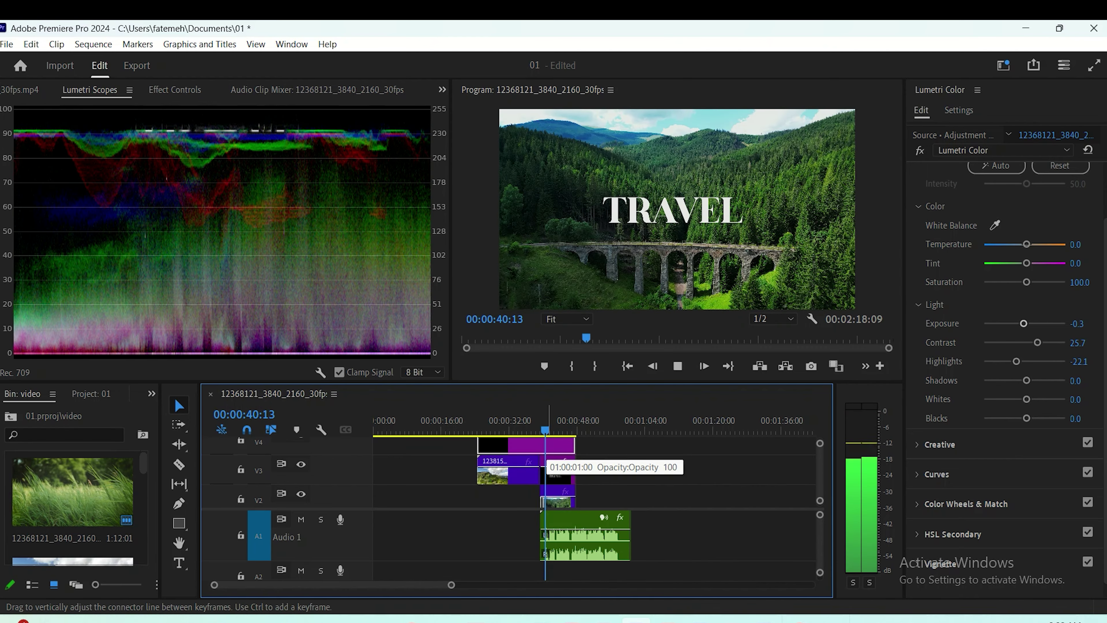
key("space")
left_click(546, 426)
Export the entire sequence as an H.264 media file with the Match Source - Adaptive High Bitrate preset
left_click(7, 44)
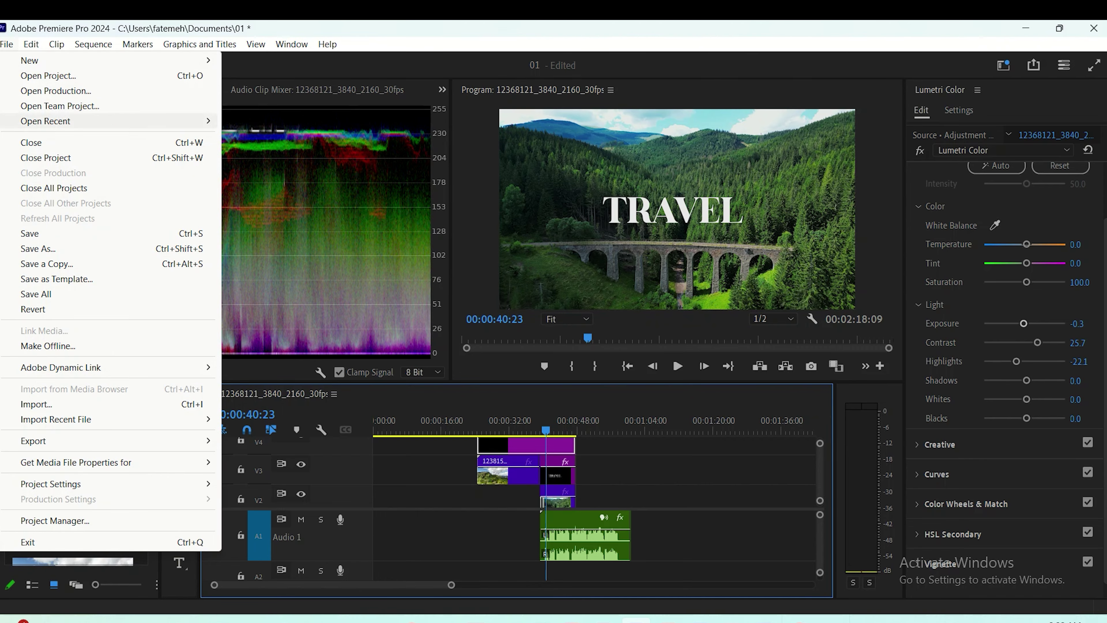
key("ctrl+m")
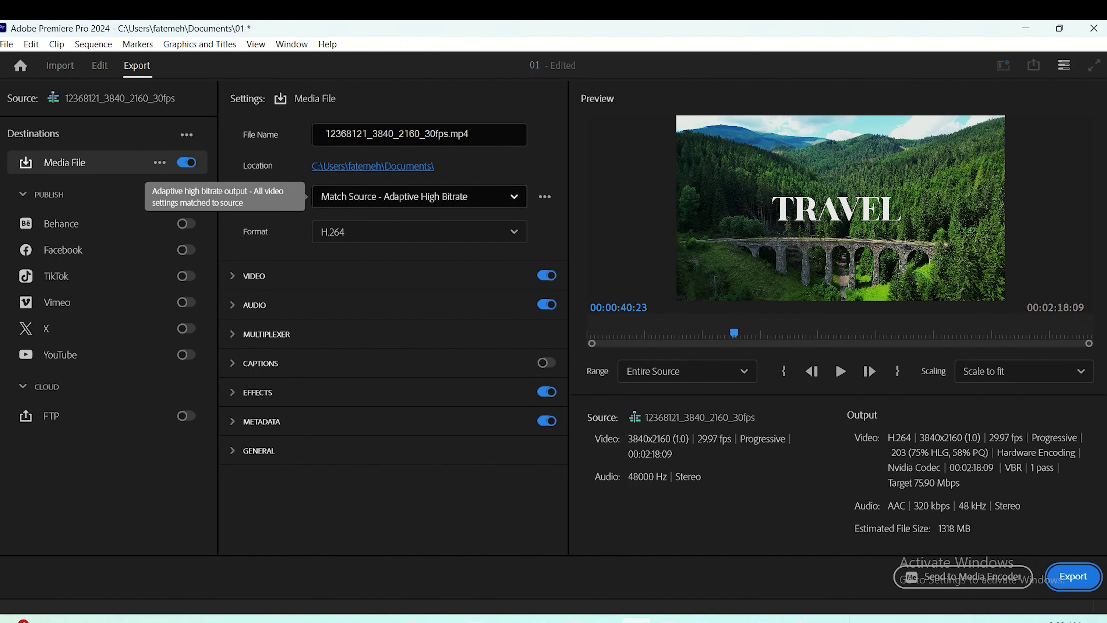
left_click(419, 197)
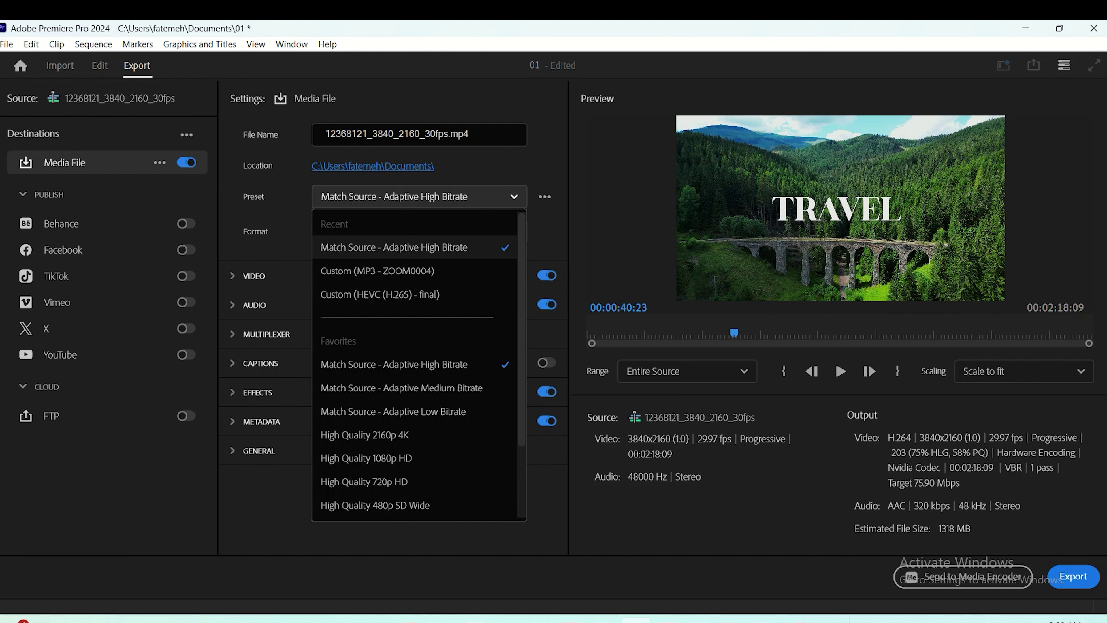
left_click(415, 247)
left_click(419, 231)
scroll(414, 518, "down", 3)
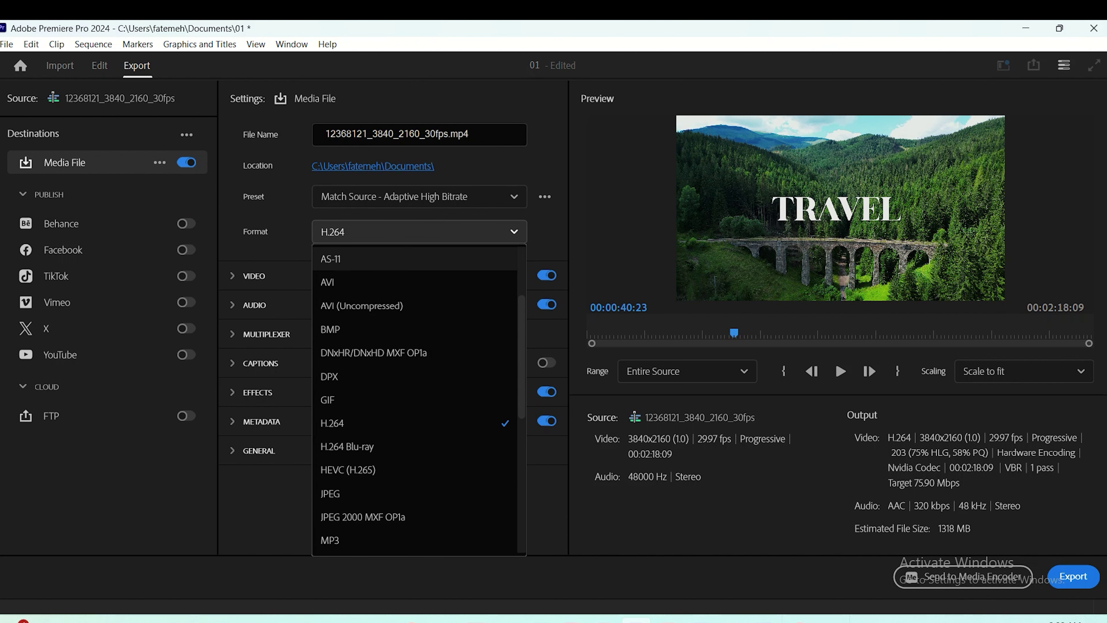
left_click(419, 231)
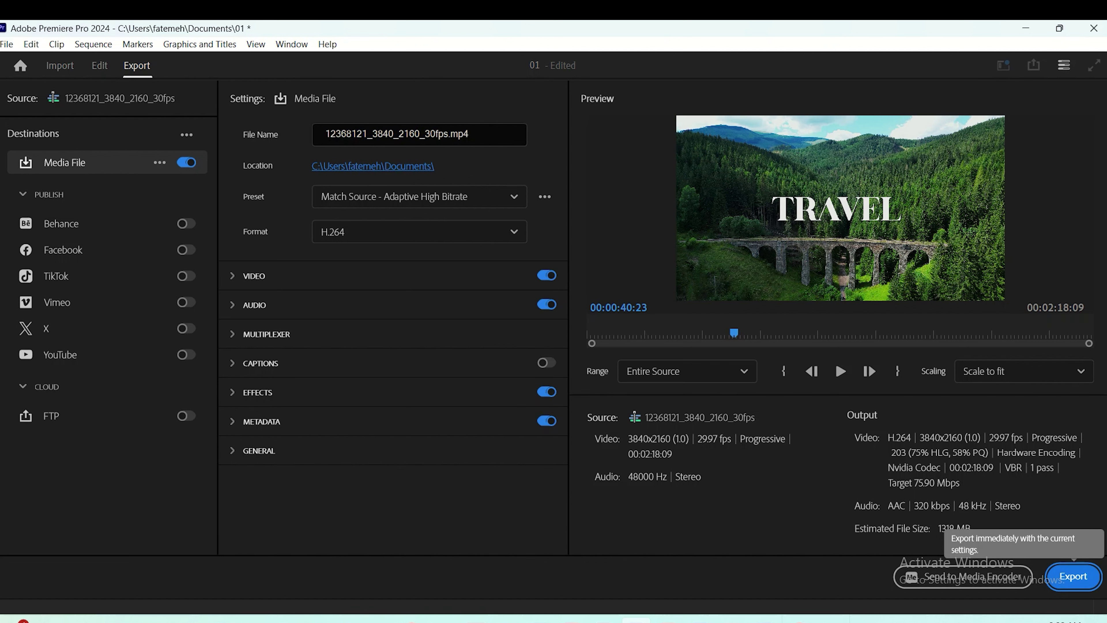
left_click(1073, 576)
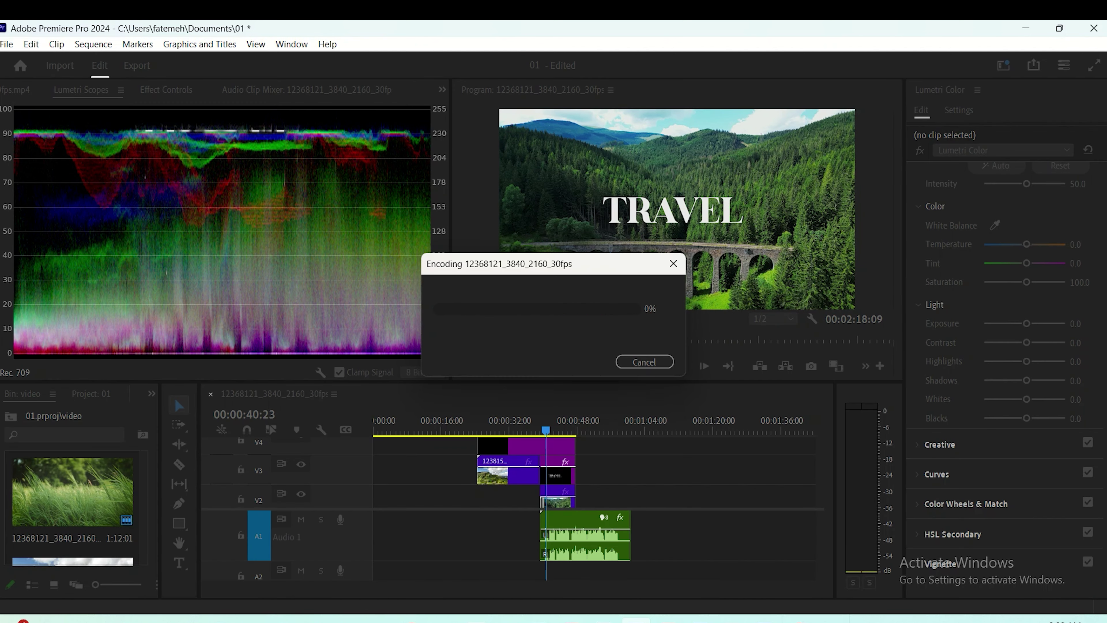